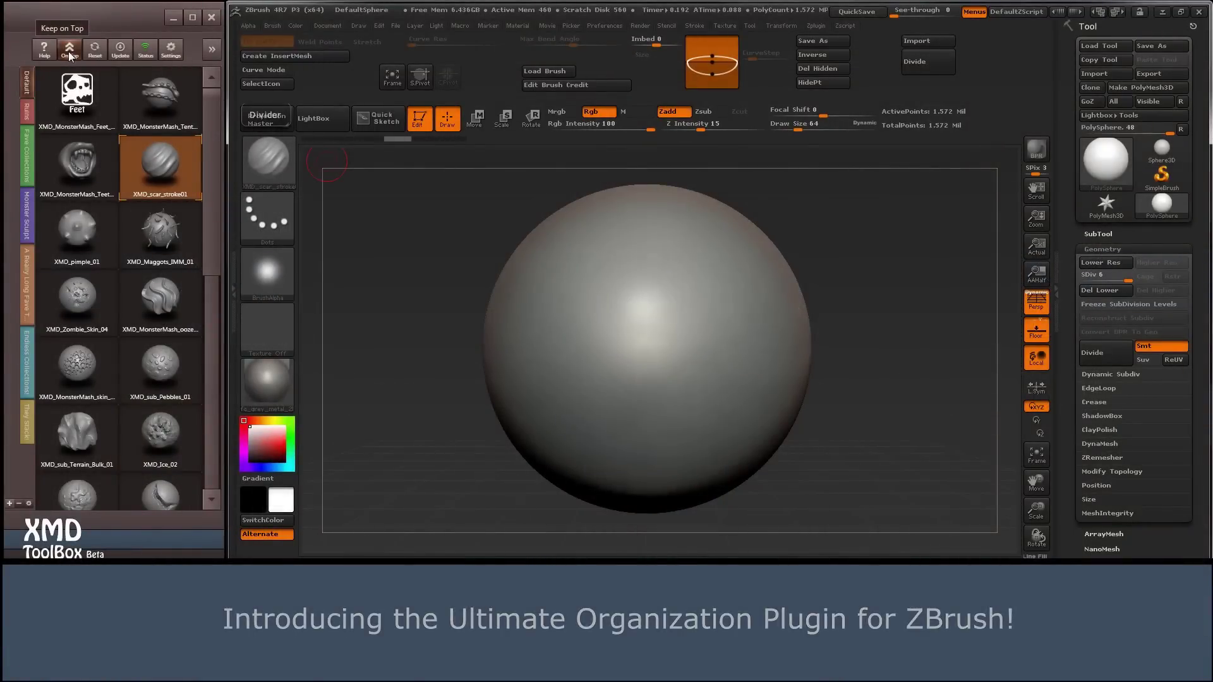
# Pin the XMD ToolBox window on top and widen it into the full brush library browser.
pyautogui.click(70, 53)
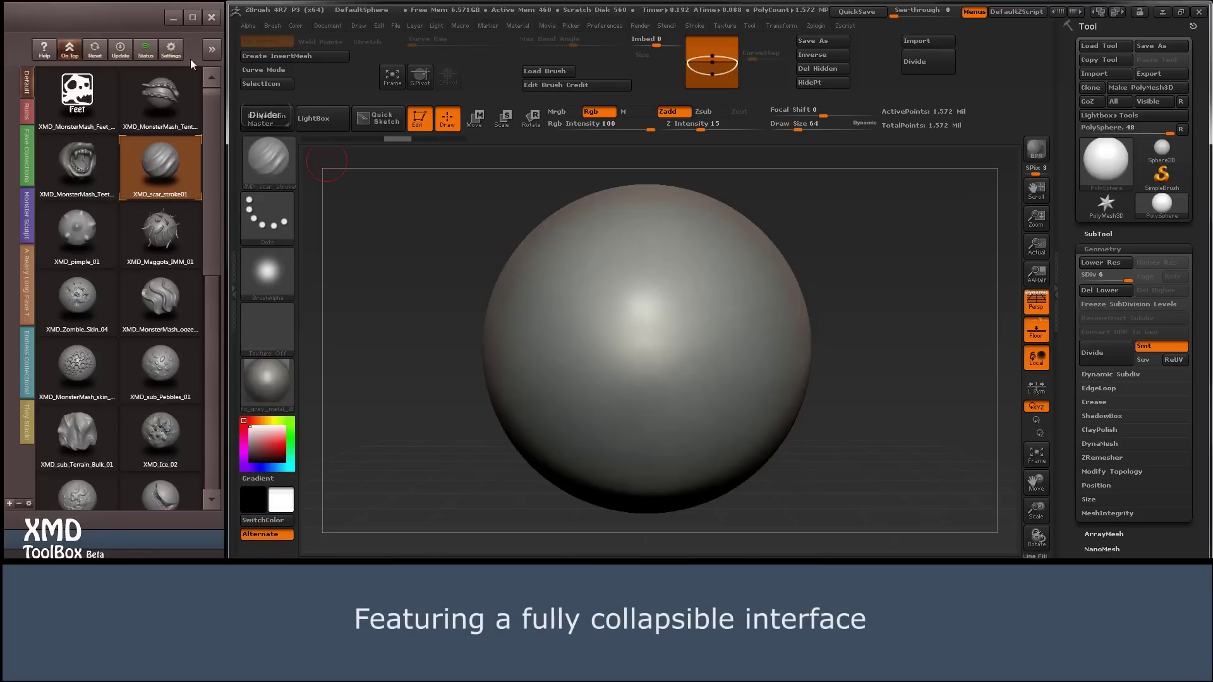
pyautogui.click(211, 50)
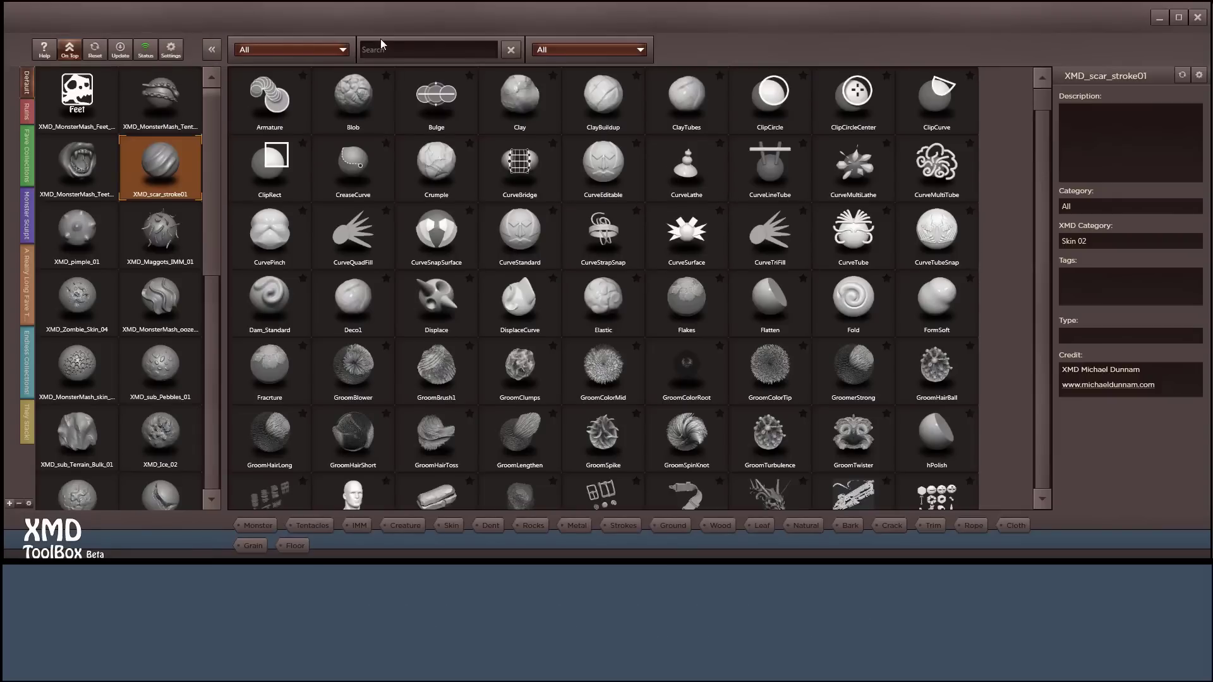
pyautogui.click(535, 53)
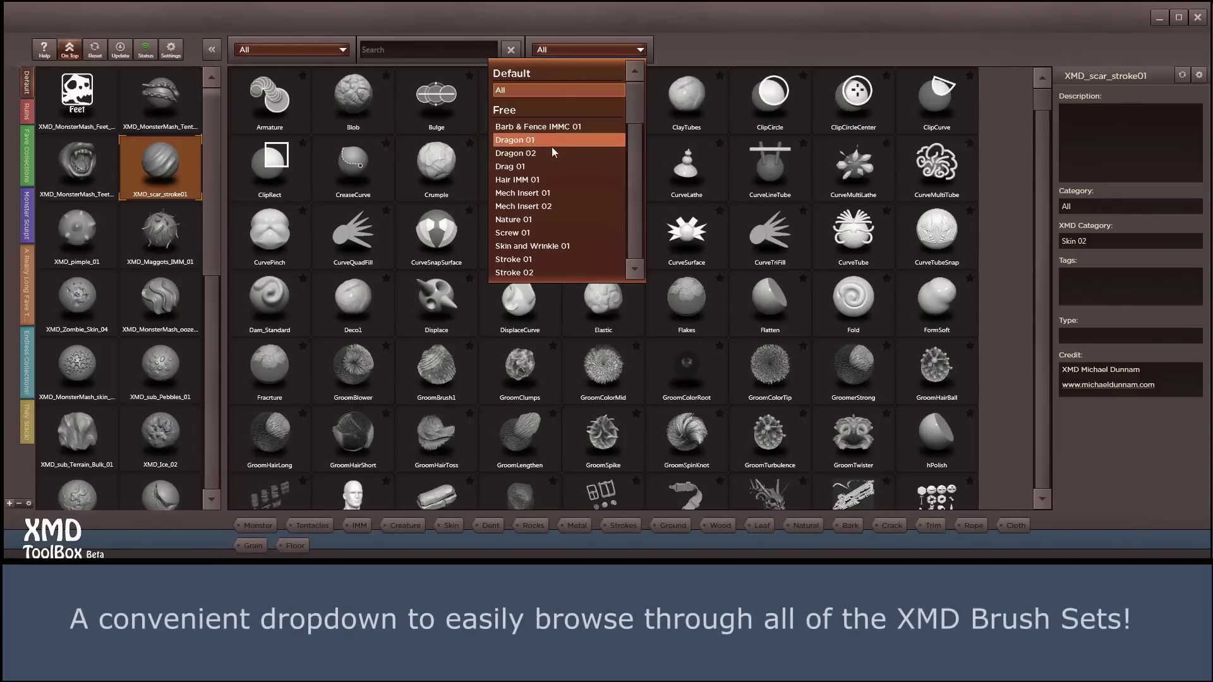
pyautogui.click(551, 192)
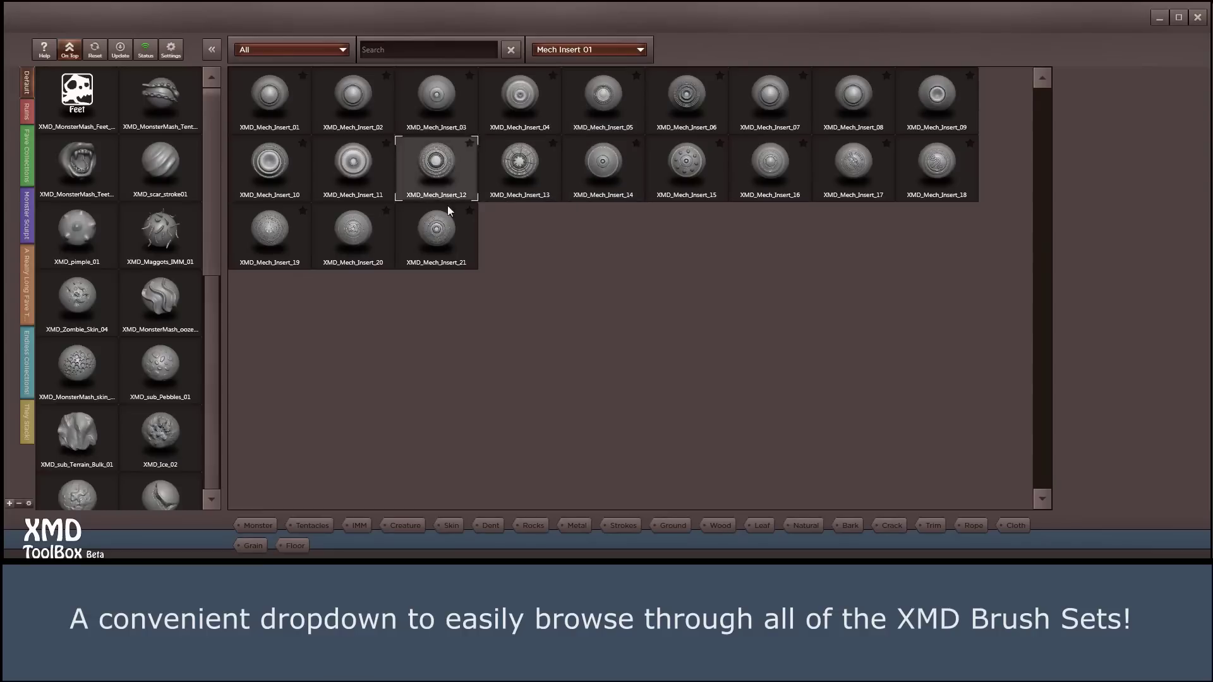
pyautogui.click(618, 49)
pyautogui.scroll(-2, 599, 206)
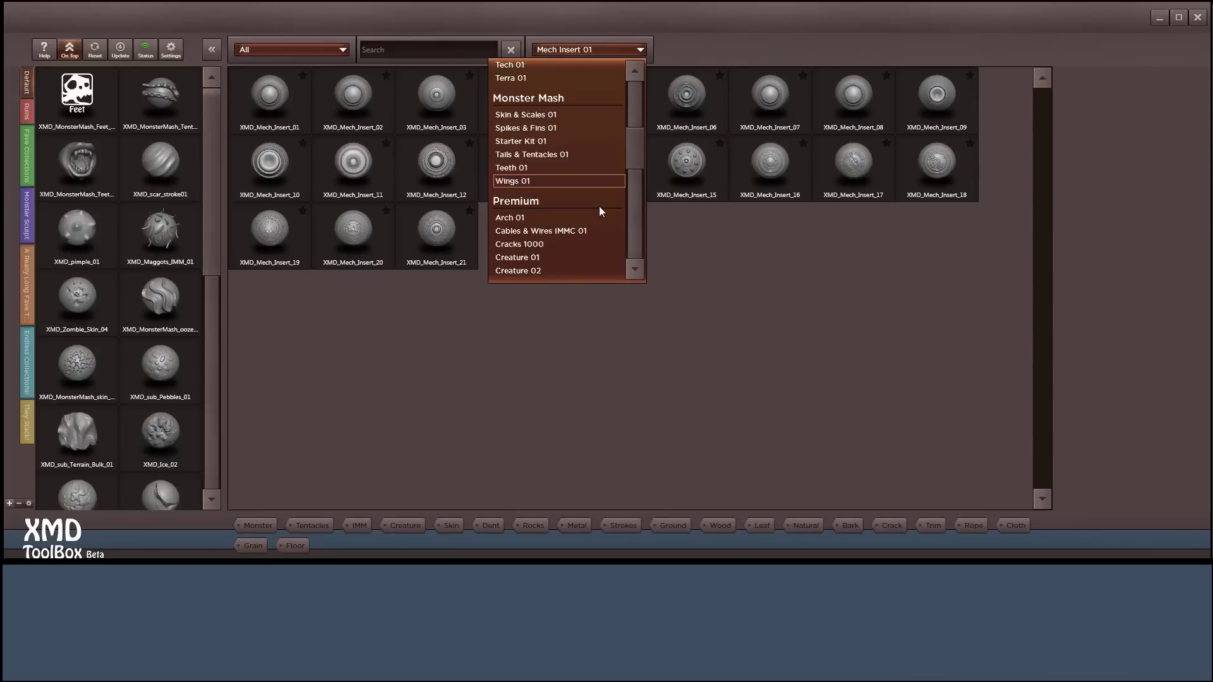
pyautogui.click(582, 154)
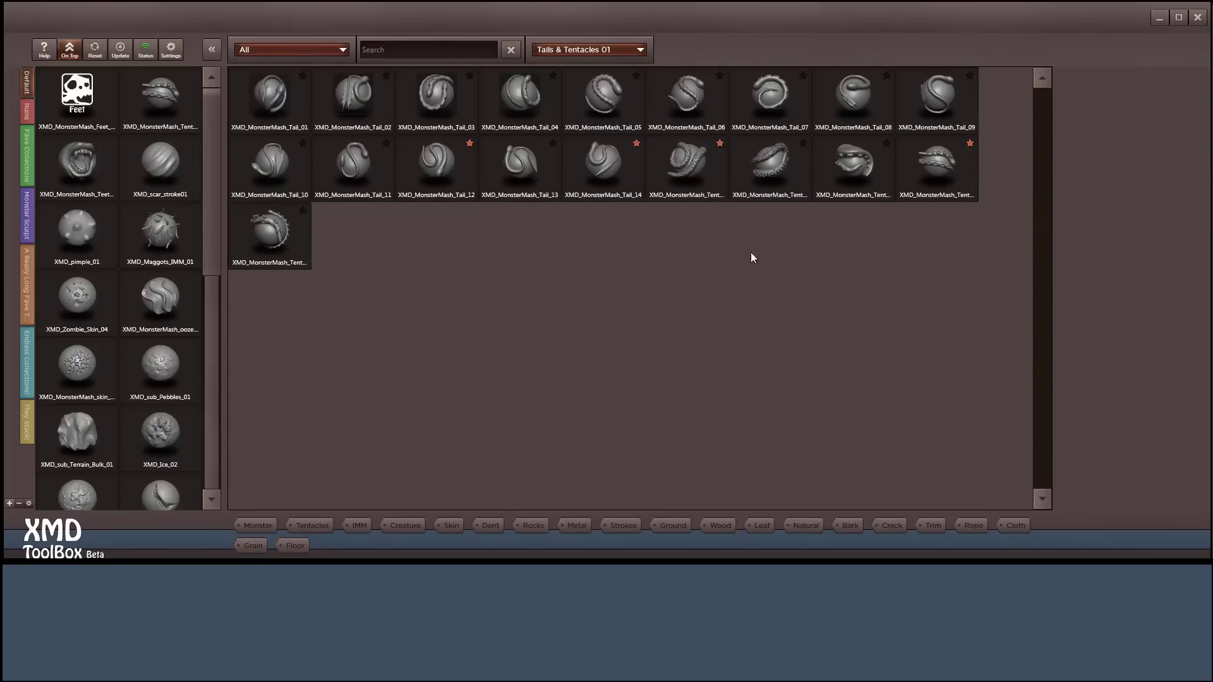
pyautogui.click(569, 51)
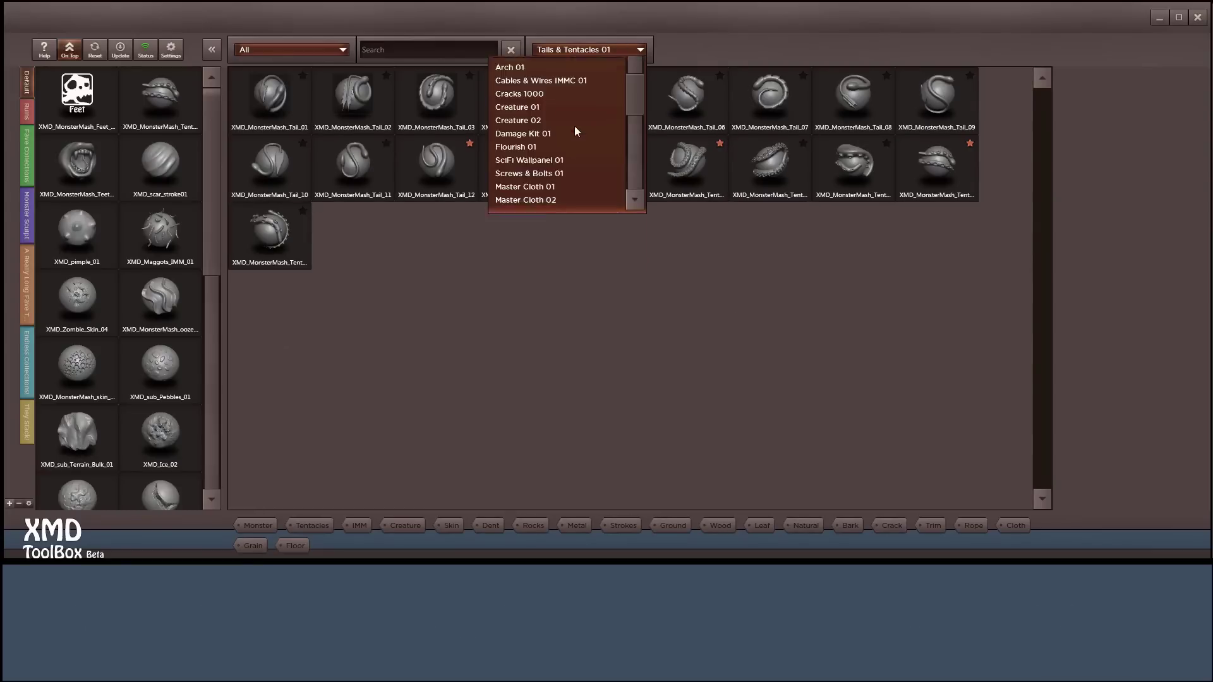
pyautogui.scroll(2, 575, 130)
pyautogui.scroll(1, 575, 131)
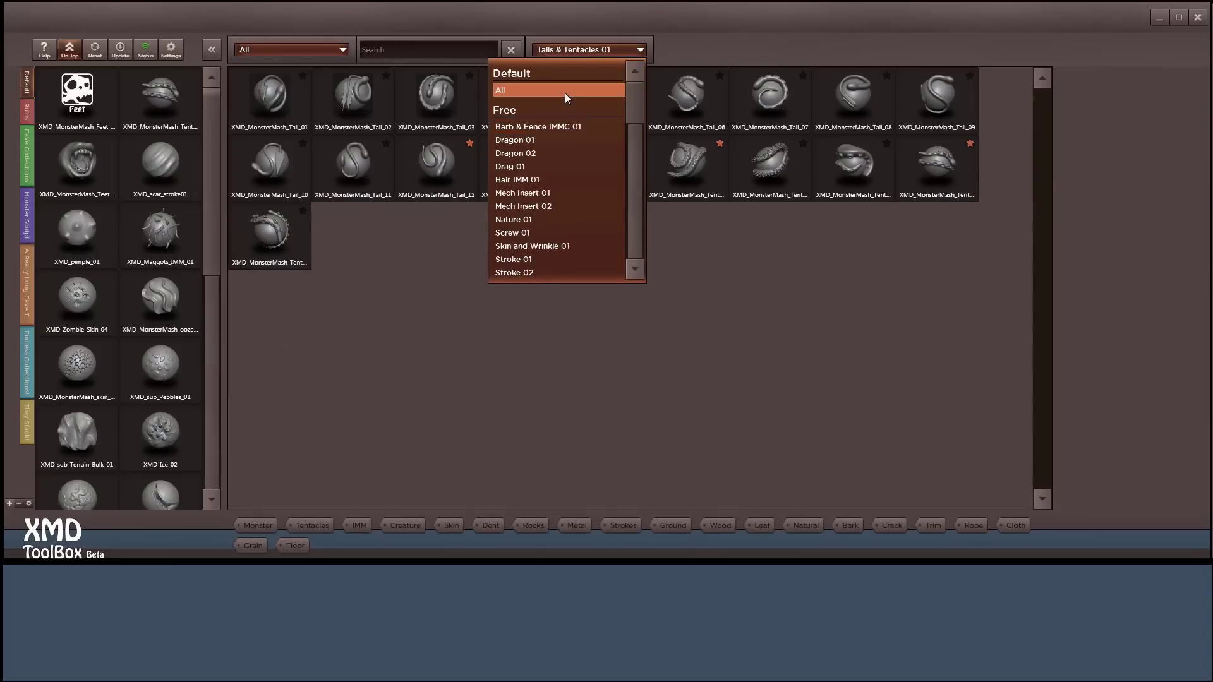
pyautogui.click(330, 53)
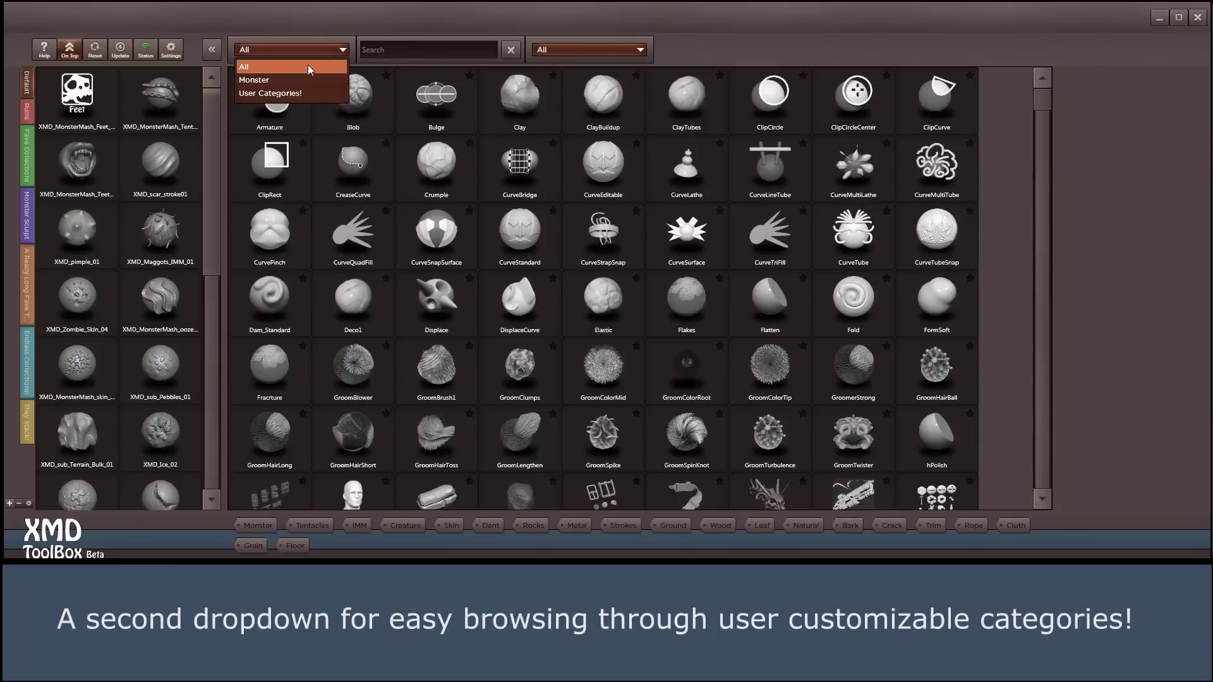
pyautogui.click(300, 81)
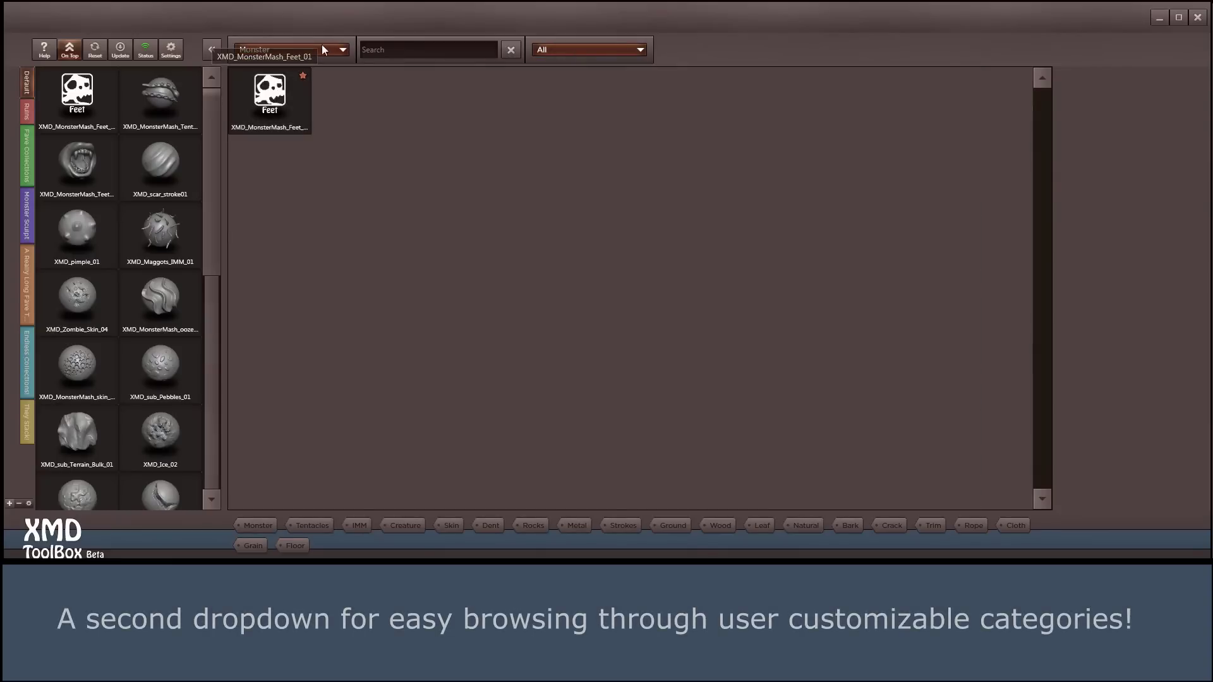
pyautogui.click(324, 50)
pyautogui.click(310, 66)
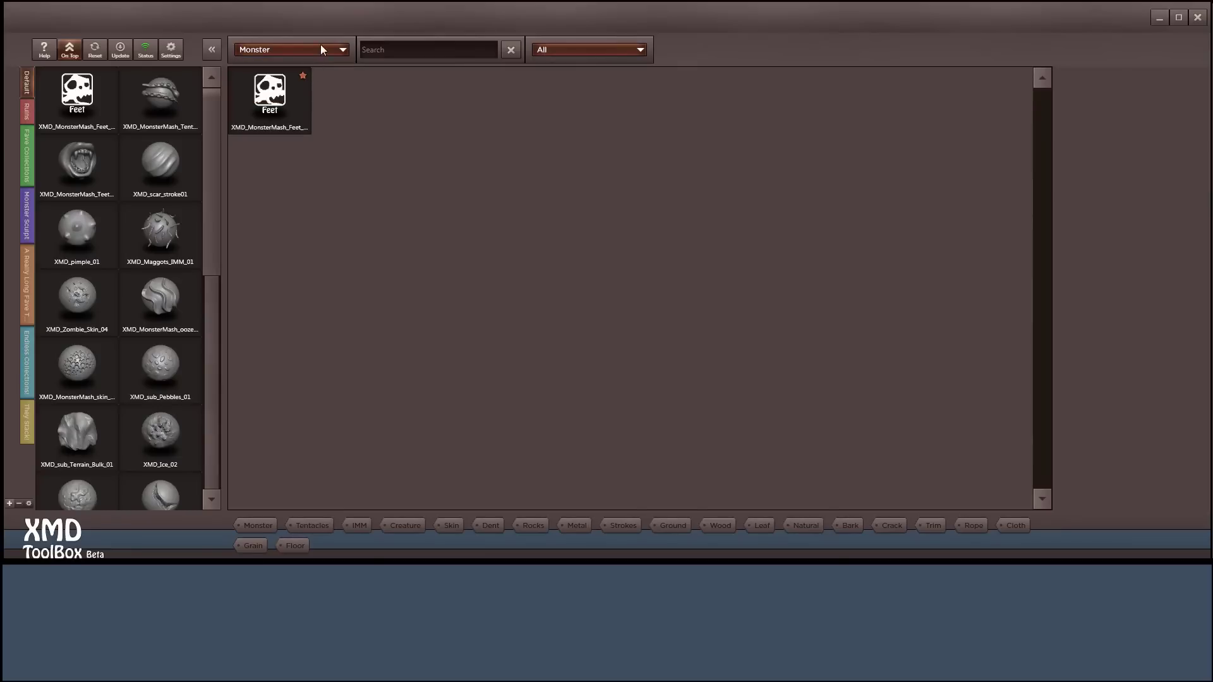
pyautogui.click(321, 48)
pyautogui.click(310, 65)
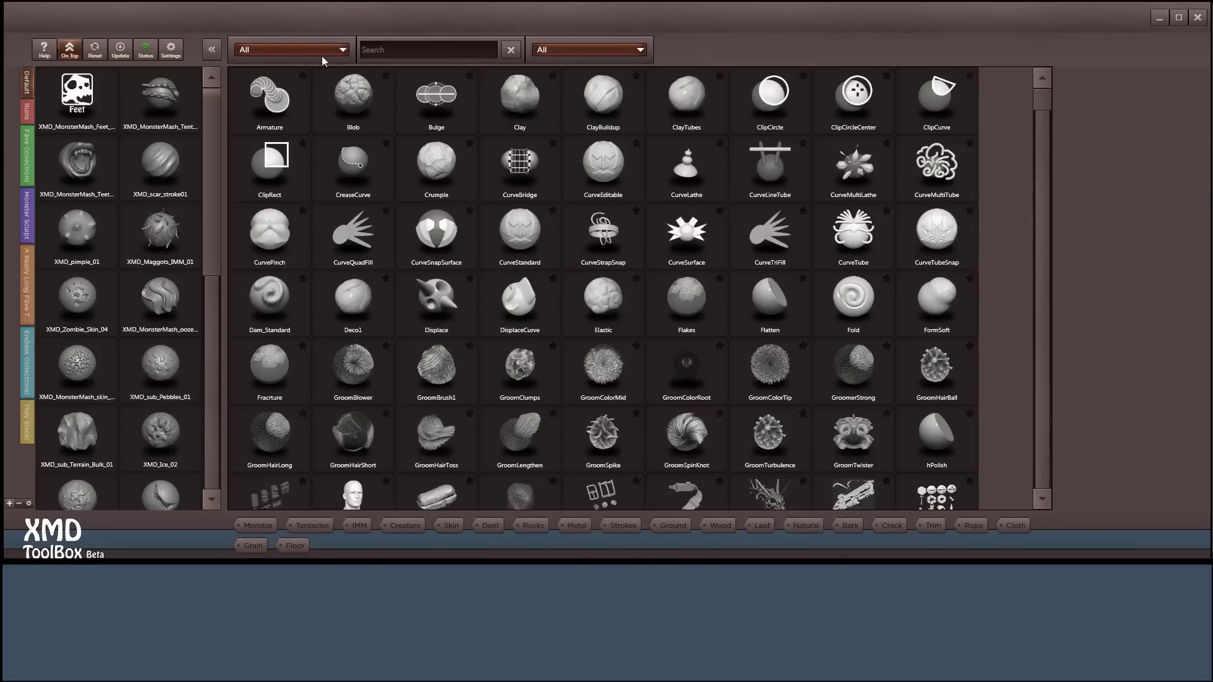
pyautogui.click(473, 49)
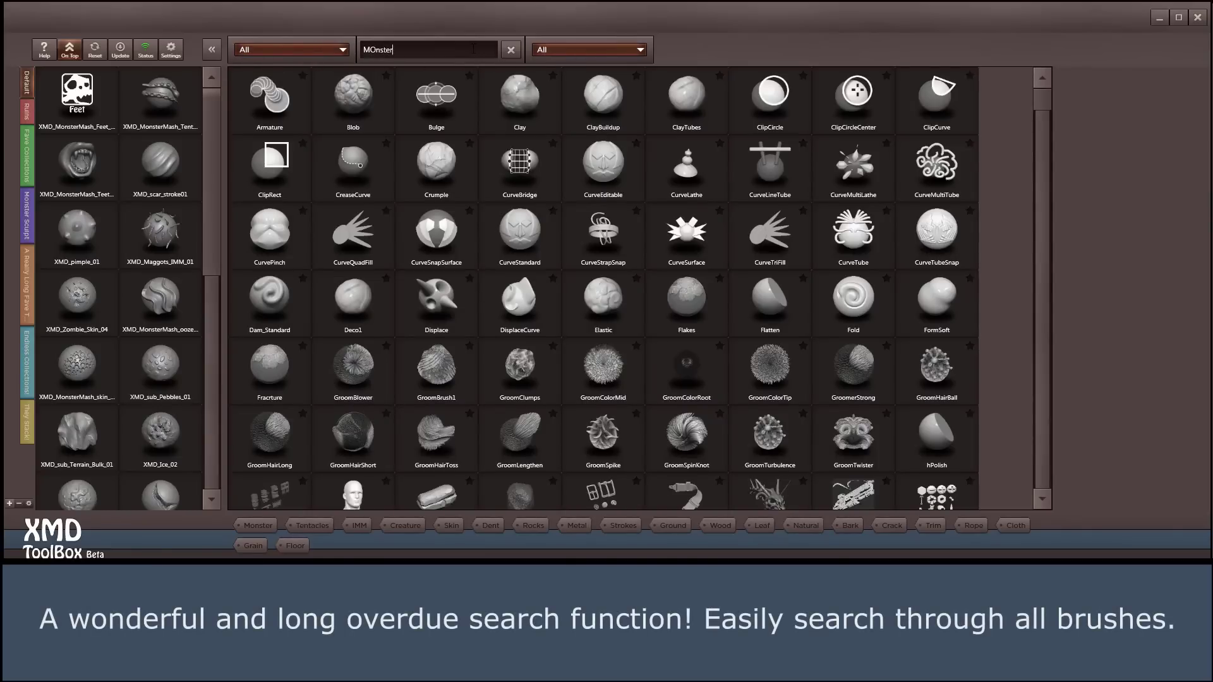
pyautogui.press('Return')
pyautogui.moveTo(466, 48); pyautogui.dragTo(270, 48)
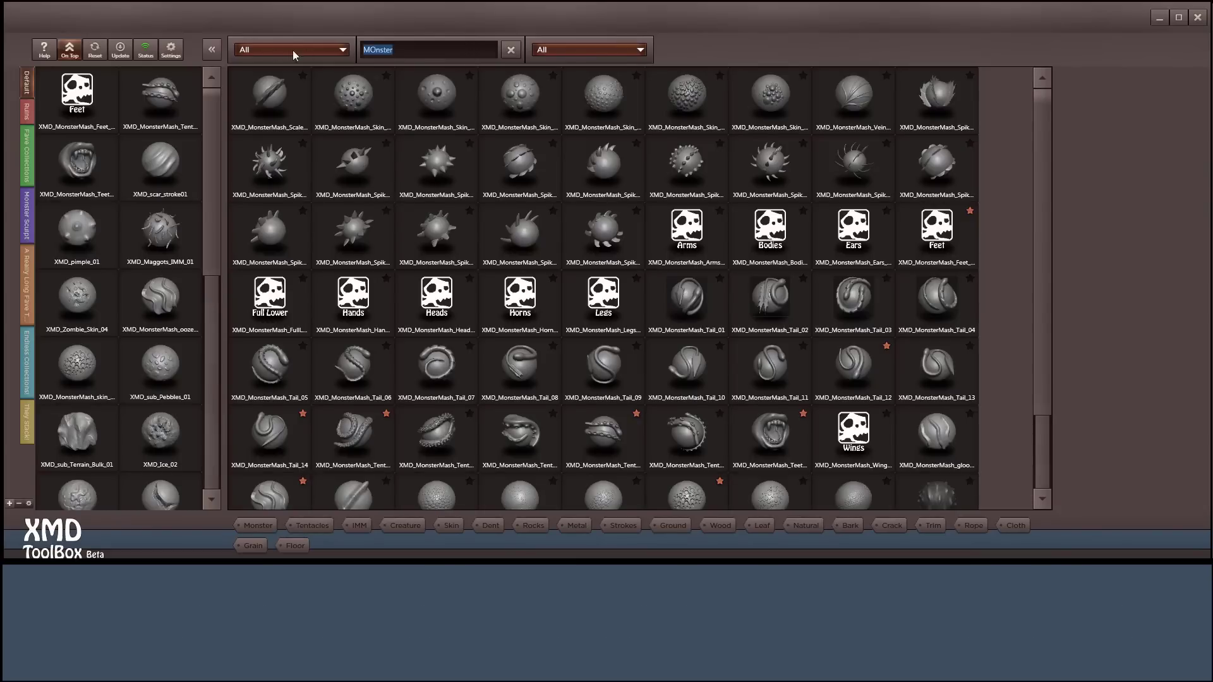
pyautogui.click(511, 50)
pyautogui.click(461, 49)
pyautogui.write('Cracks')
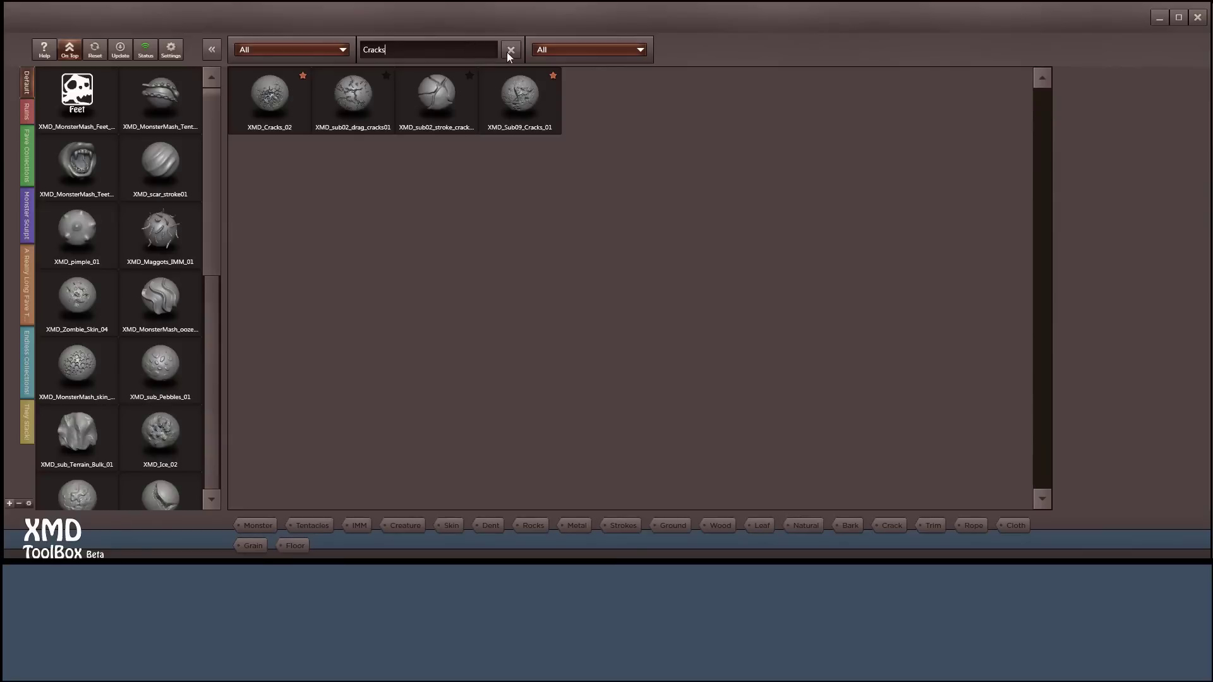
pyautogui.click(509, 52)
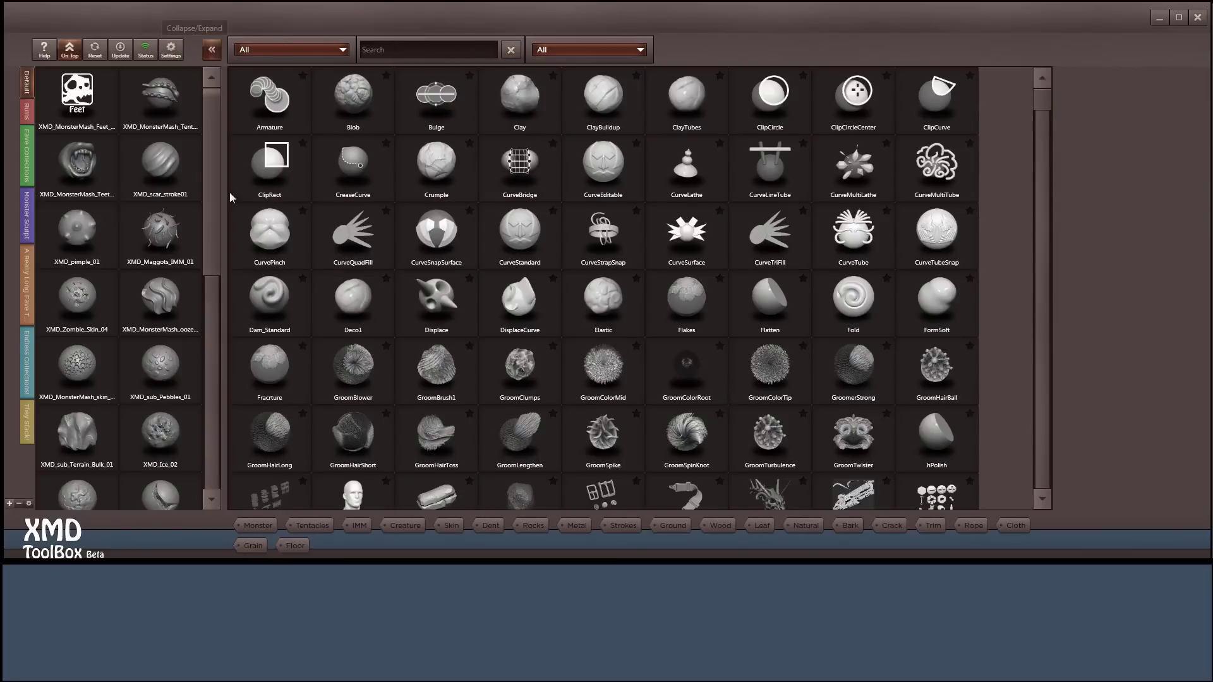
pyautogui.click(310, 526)
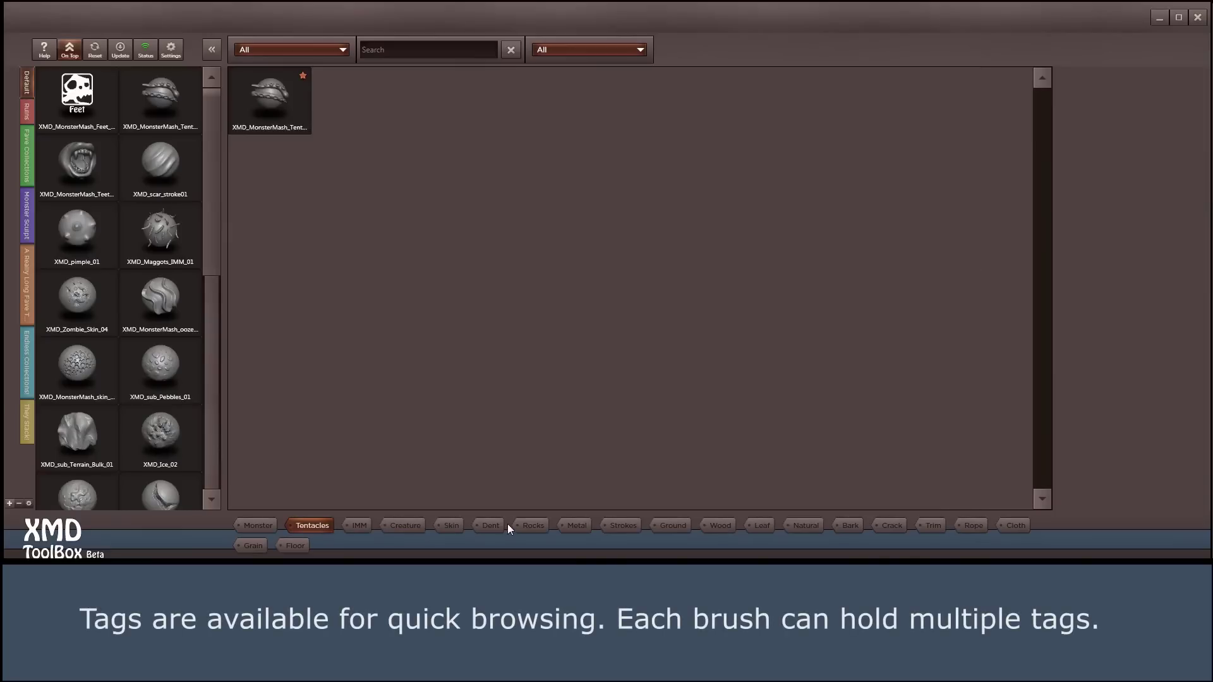
pyautogui.click(579, 524)
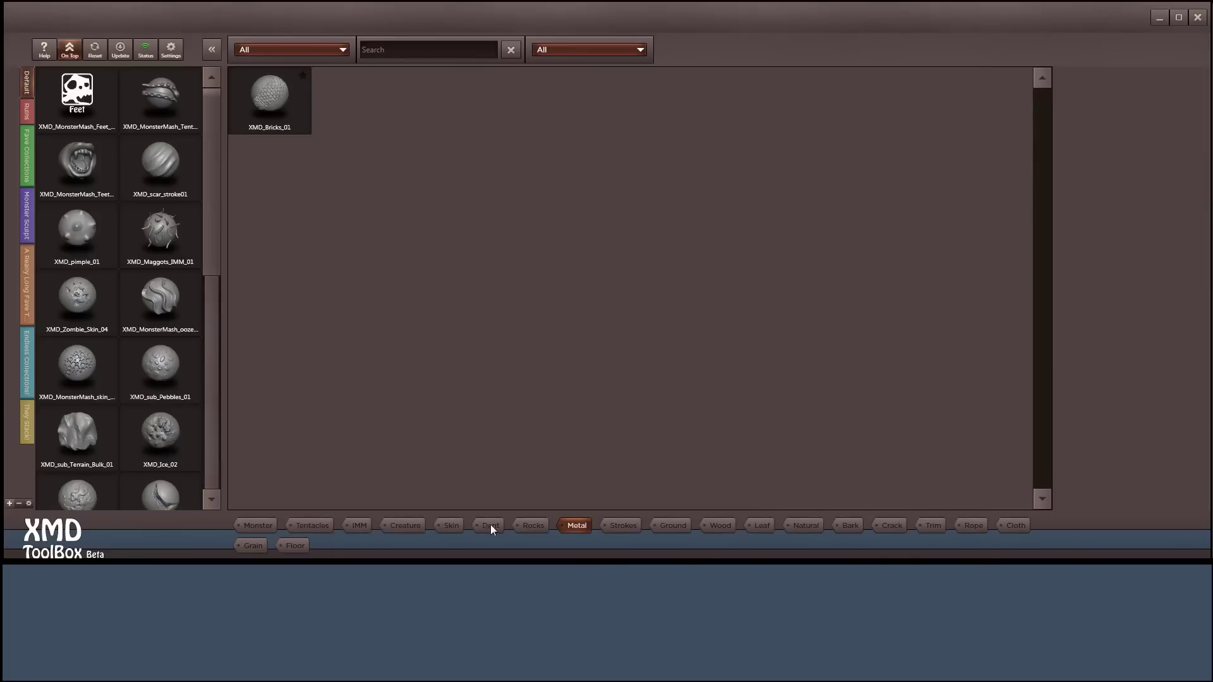
pyautogui.click(322, 527)
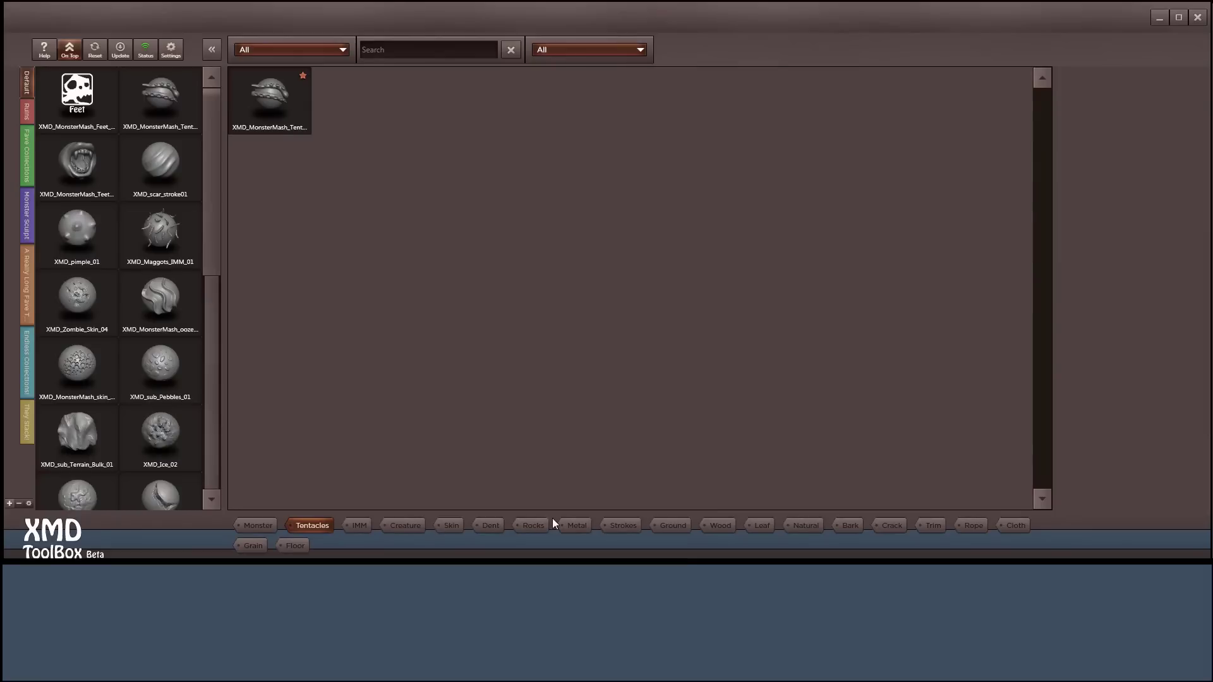
pyautogui.click(717, 527)
pyautogui.click(844, 529)
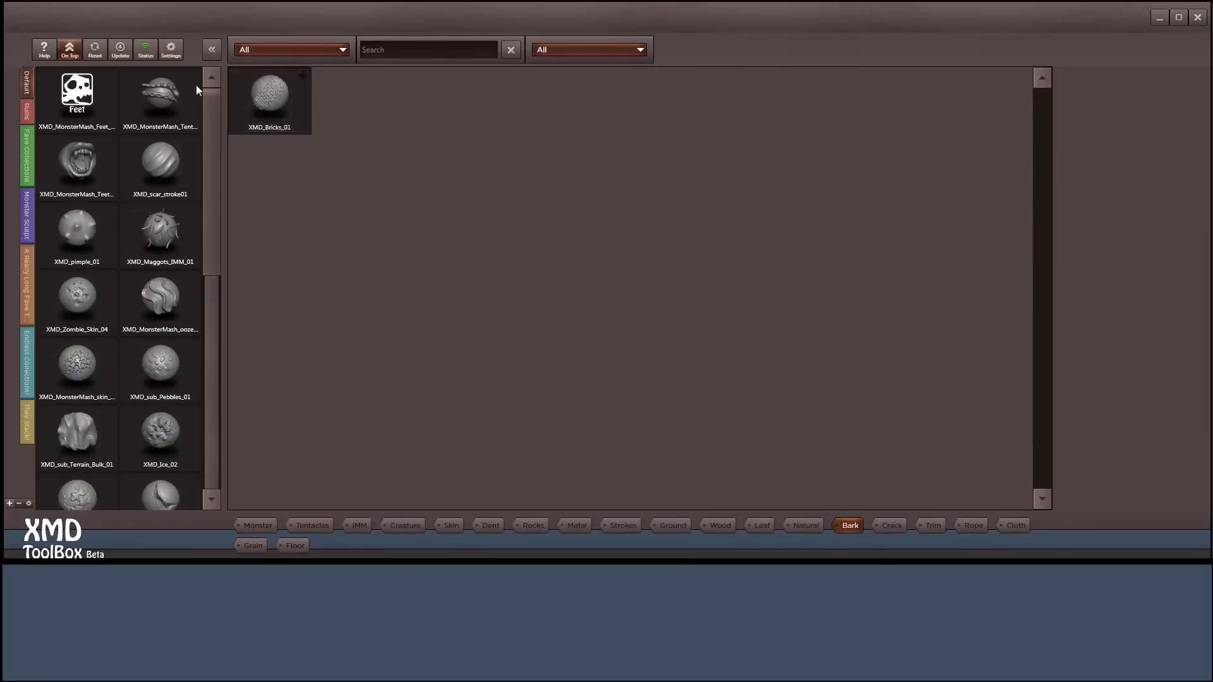
pyautogui.click(846, 526)
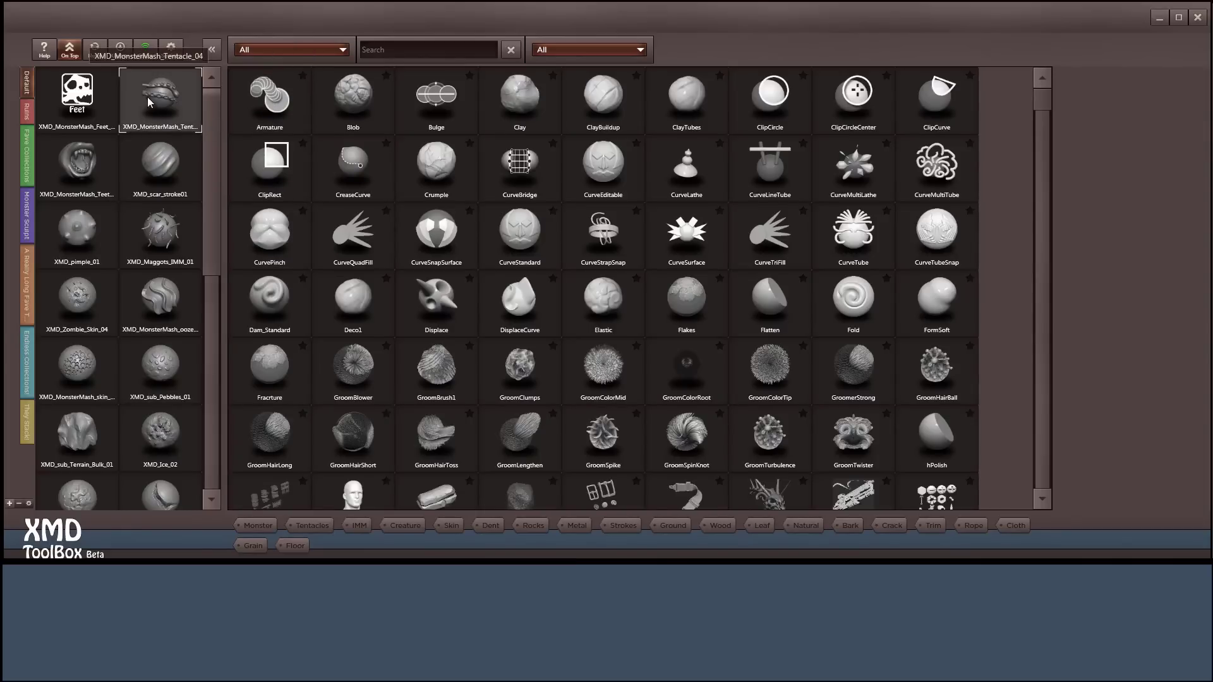
pyautogui.click(177, 53)
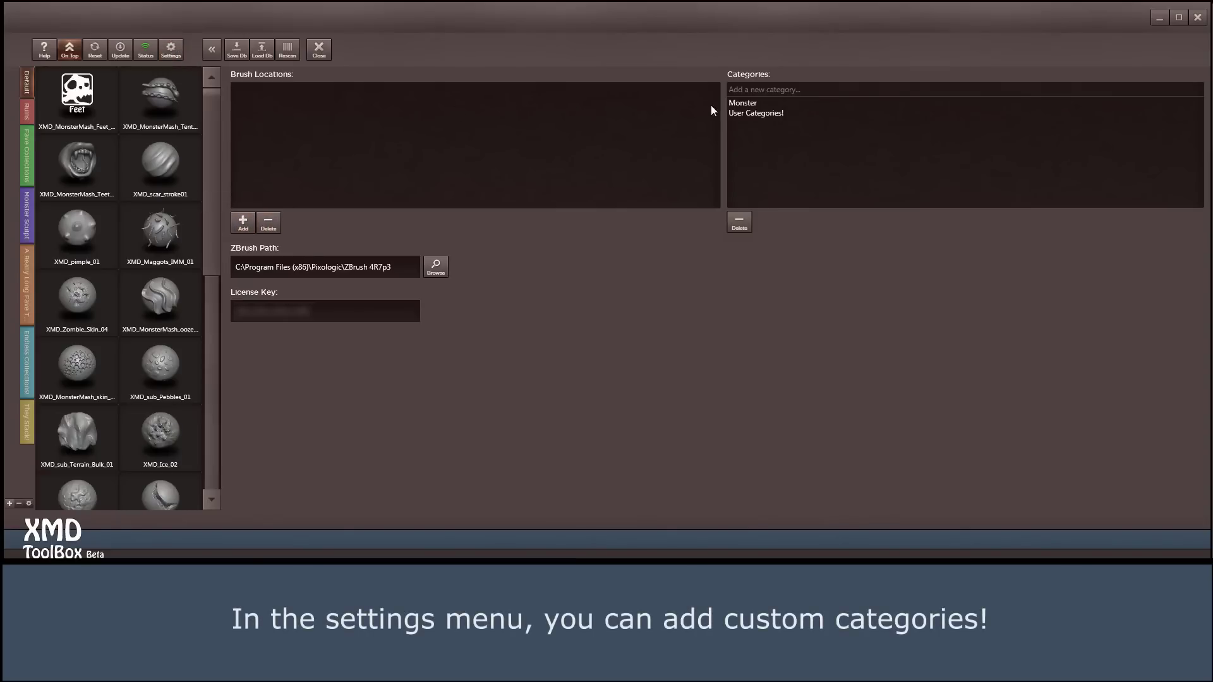
# Add Another Category to the custom category list and remove A new category.
pyautogui.click(731, 90)
pyautogui.write('ory')
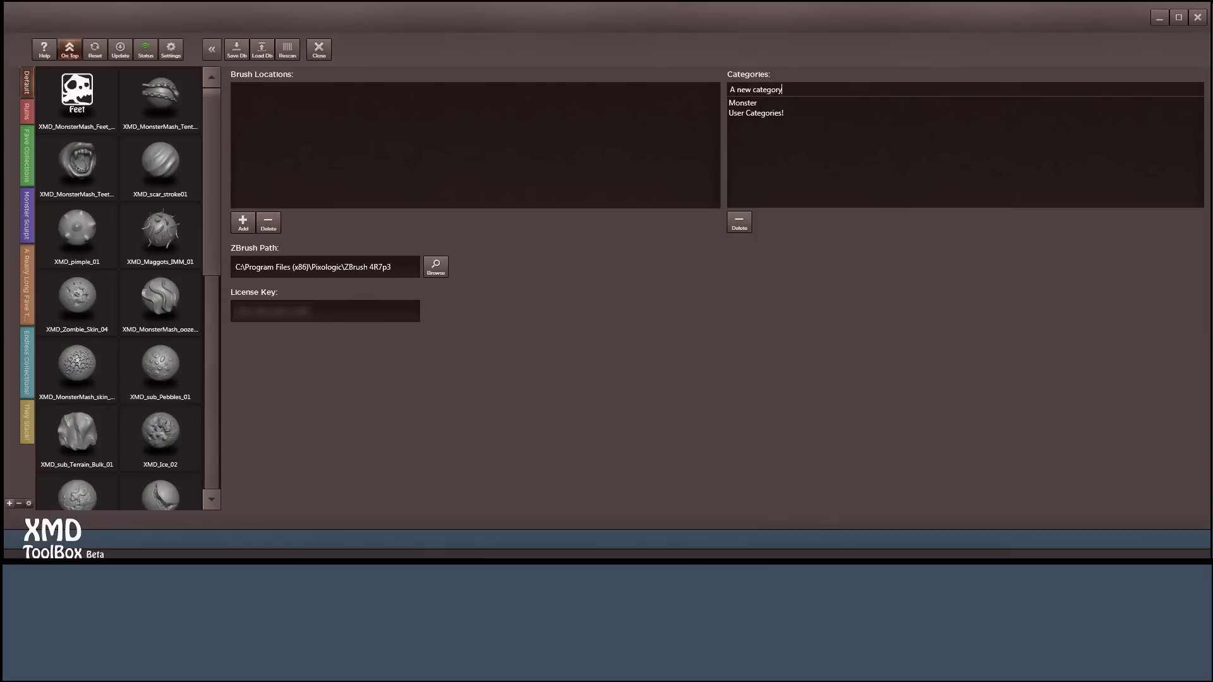
pyautogui.press('Return')
pyautogui.click(768, 124)
pyautogui.click(739, 221)
# Close settings and confirm the category filter lists the custom categories, leaving it on All.
pyautogui.click(319, 51)
pyautogui.click(591, 52)
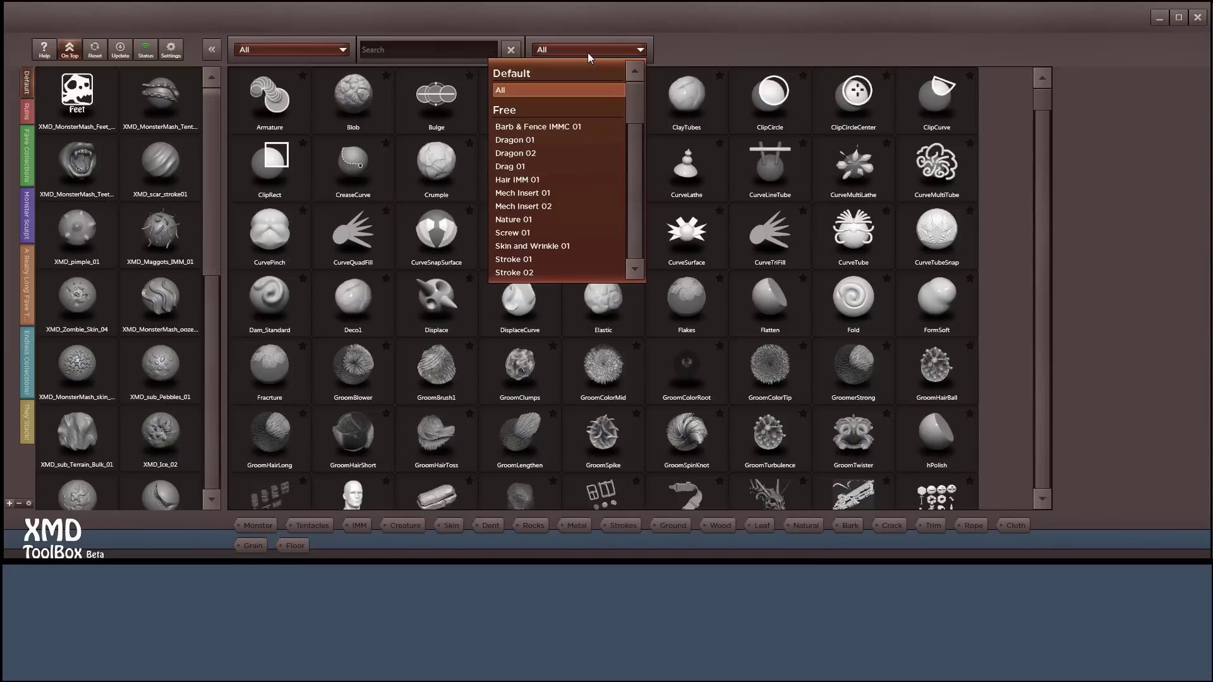
pyautogui.click(345, 52)
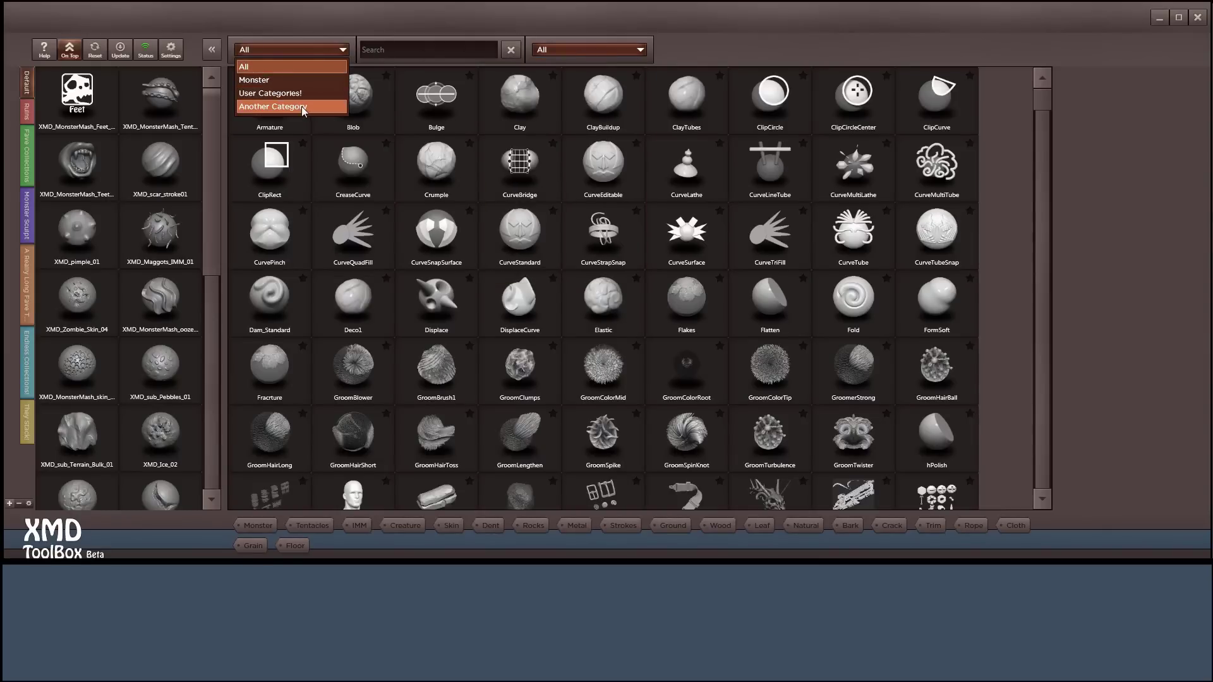
pyautogui.click(309, 48)
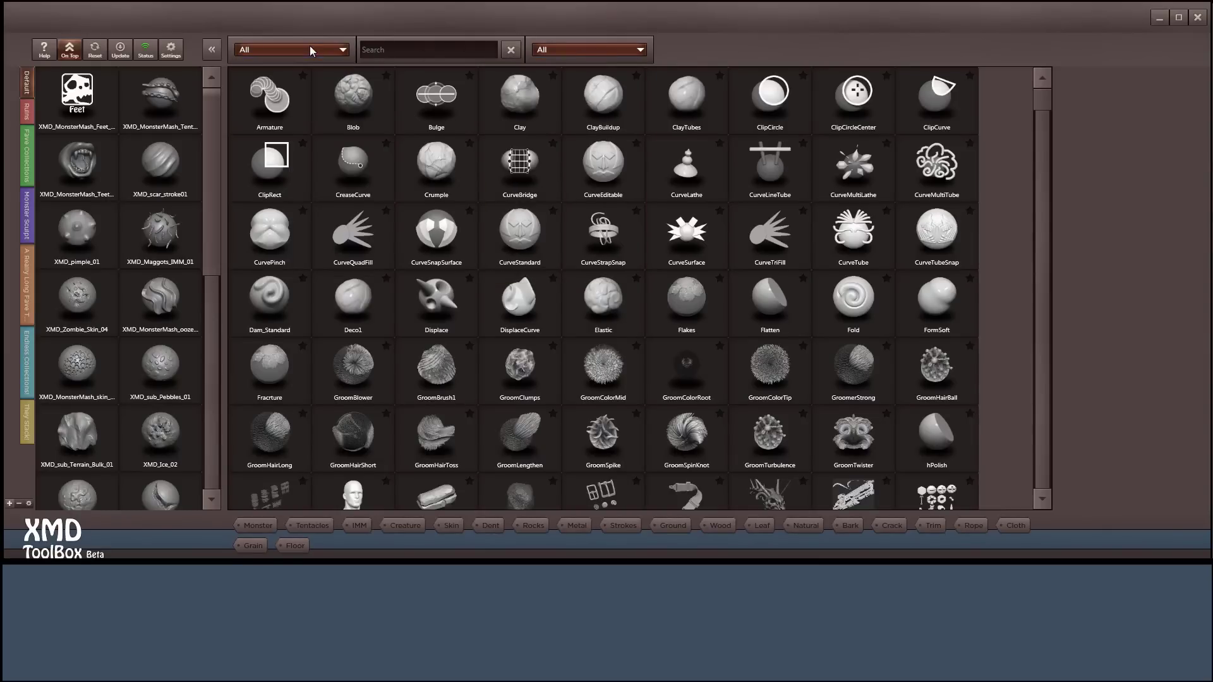
pyautogui.click(211, 49)
pyautogui.click(176, 54)
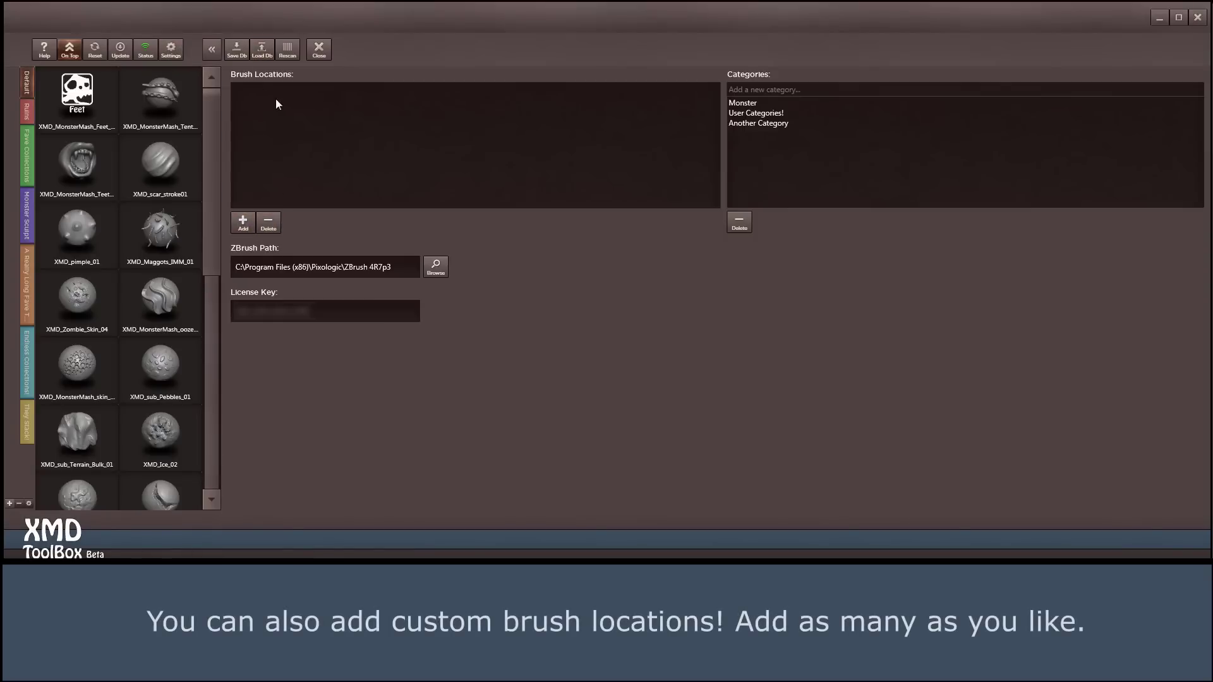
# Add the Re-iconed folder under Brush Locations so its brushes are processed.
pyautogui.click(253, 228)
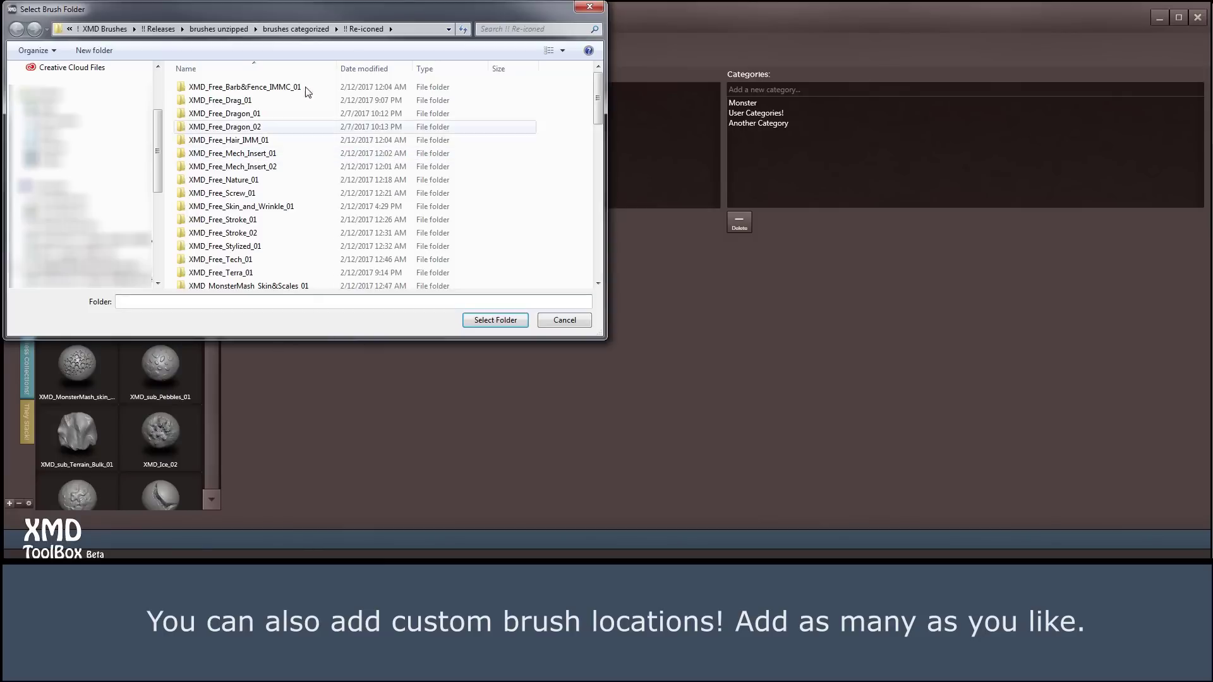
pyautogui.click(476, 323)
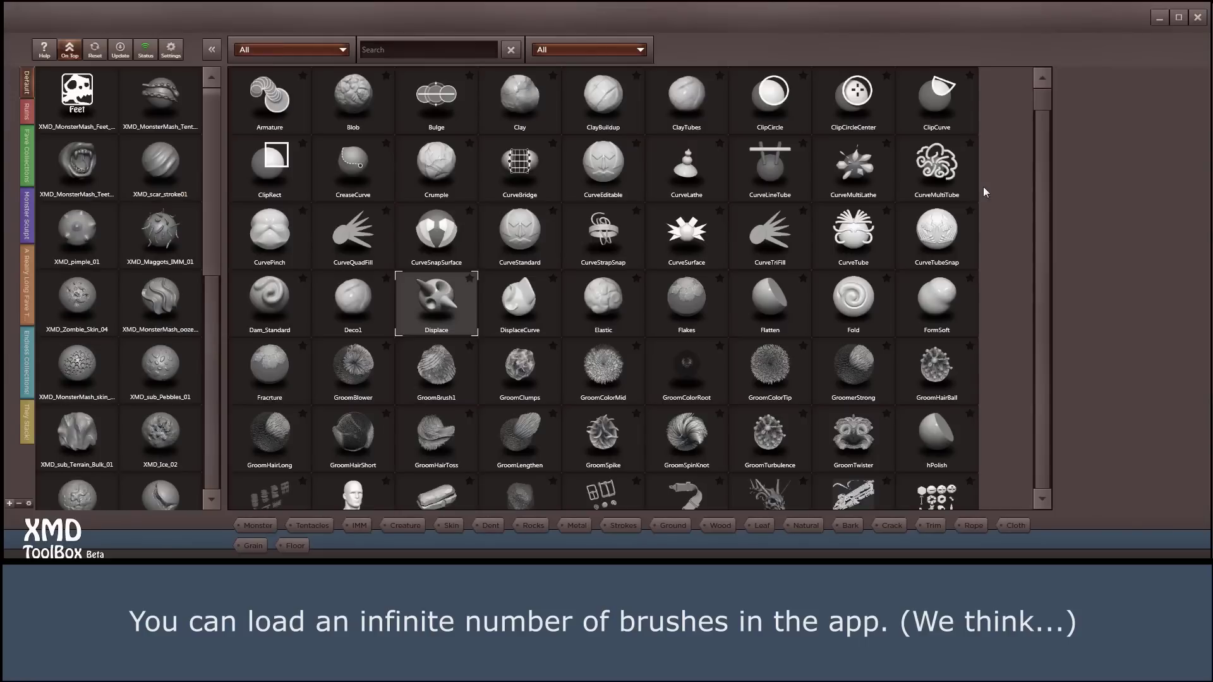
# Star the Crumple brush tile in the brush grid as a favourite.
pyautogui.moveTo(1043, 104)
pyautogui.mouseDown()
pyautogui.moveTo(1021, 422)
pyautogui.moveTo(1025, 86)
pyautogui.mouseUp()
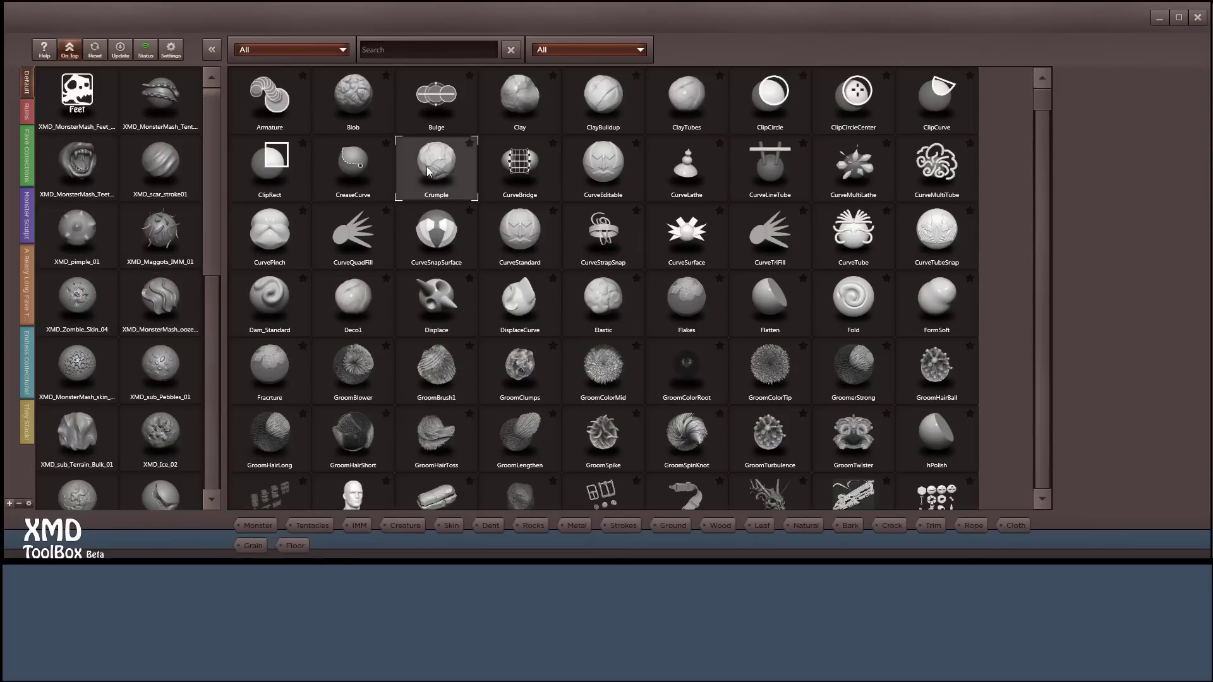
pyautogui.click(469, 143)
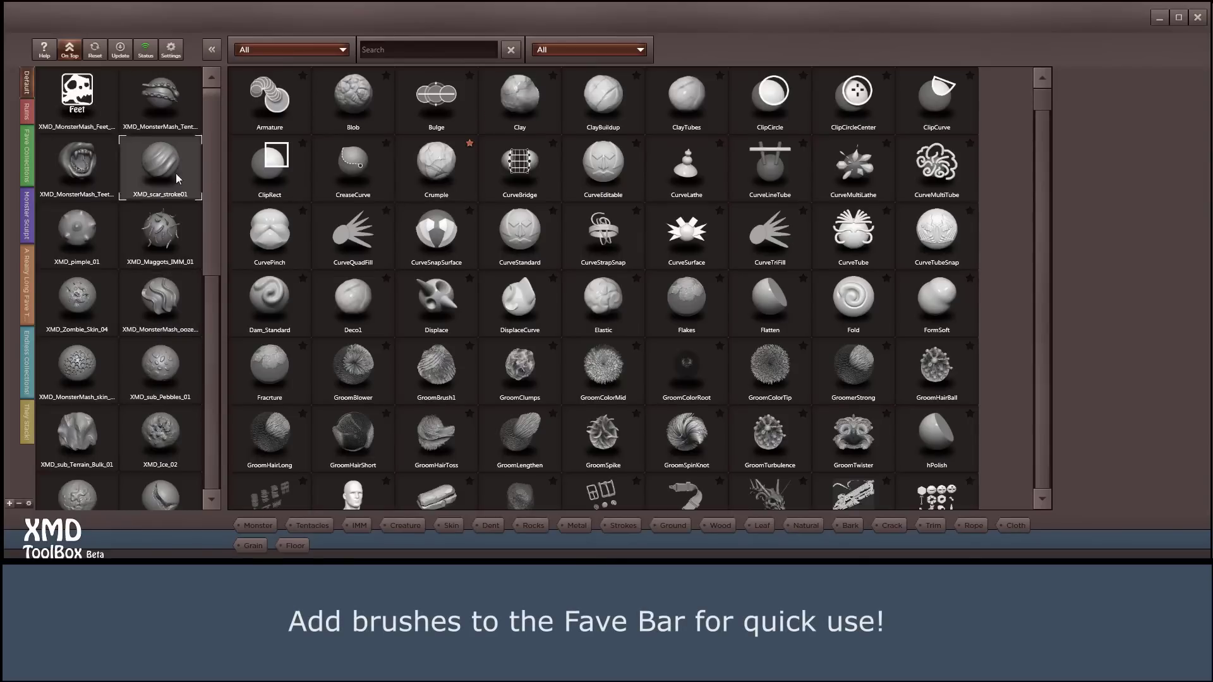
# Create favourite set 'A Fave Tab' in red with alpha 175, then open it.
pyautogui.click(10, 504)
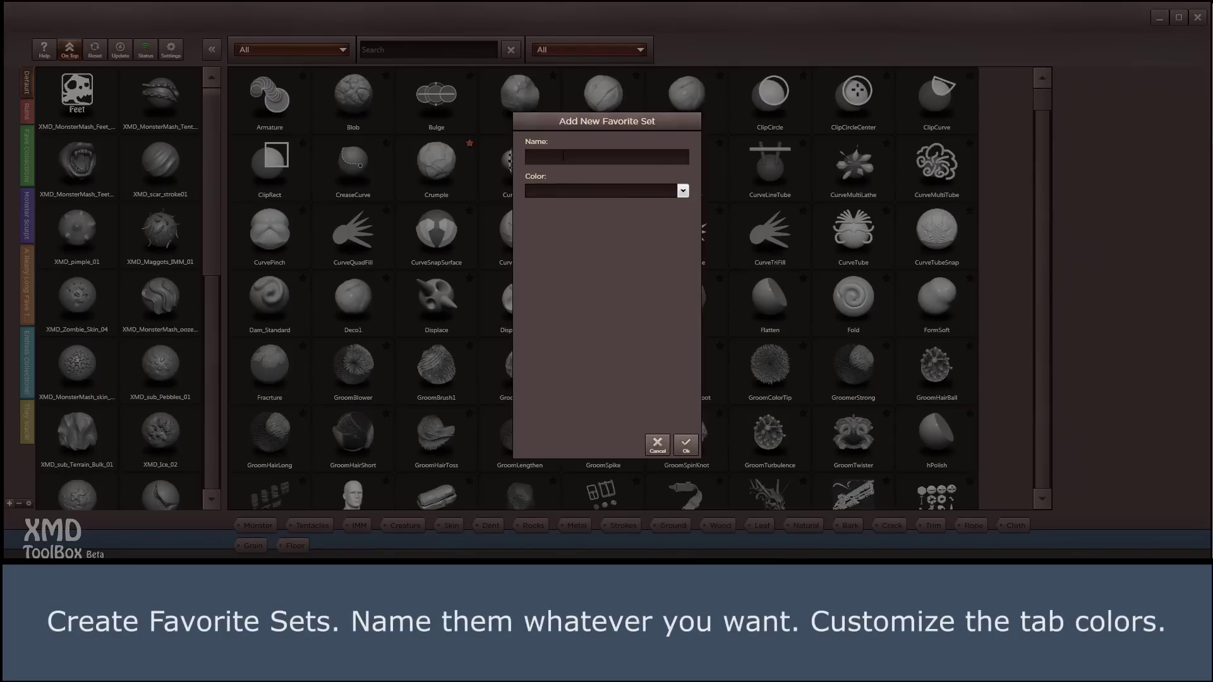
pyautogui.write('A Fave Tab')
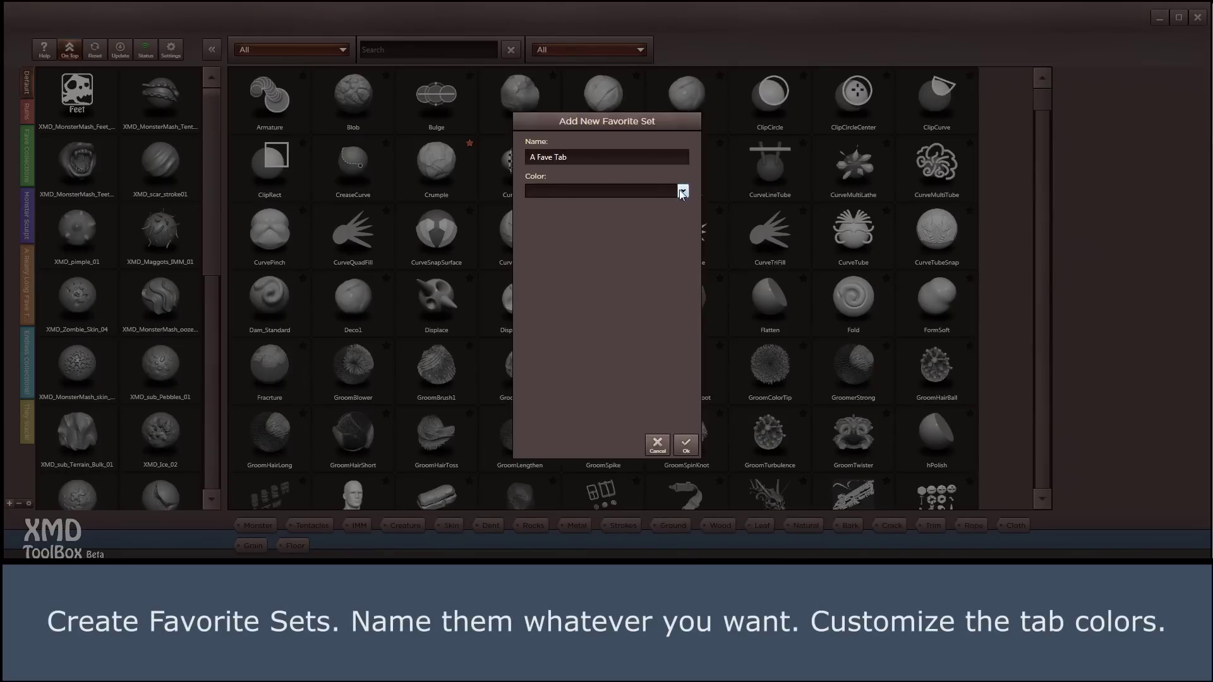
pyautogui.click(682, 190)
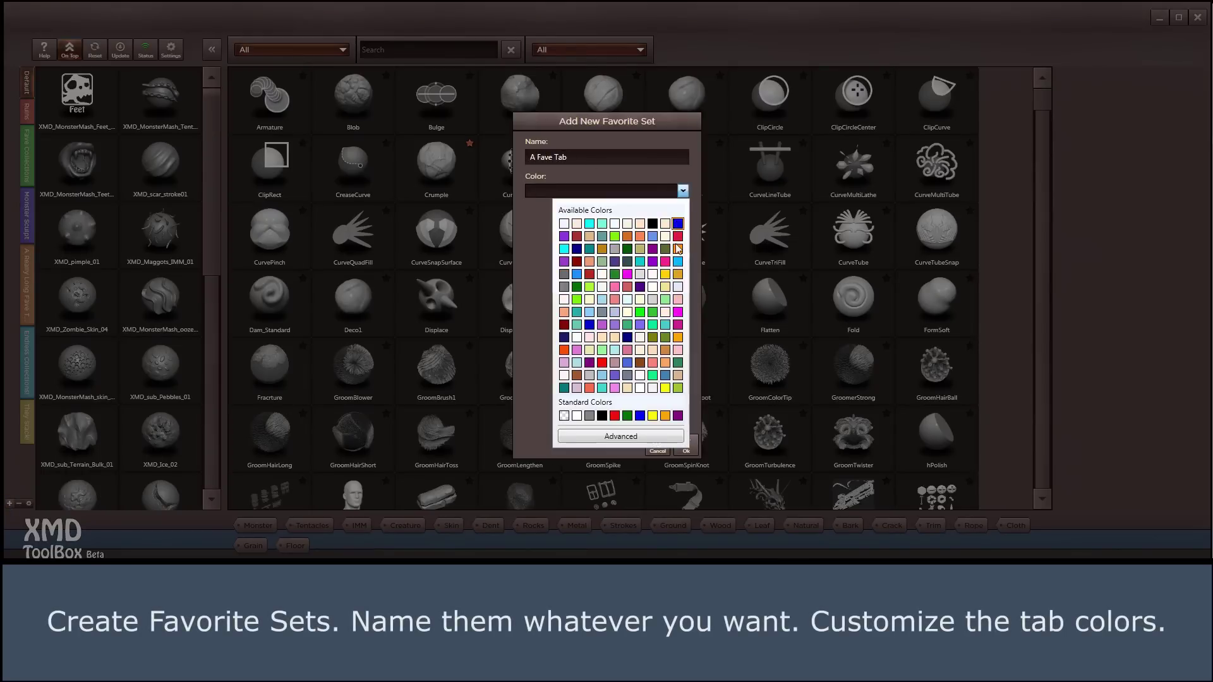
pyautogui.click(624, 437)
pyautogui.moveTo(662, 242); pyautogui.dragTo(637, 222)
pyautogui.click(613, 351)
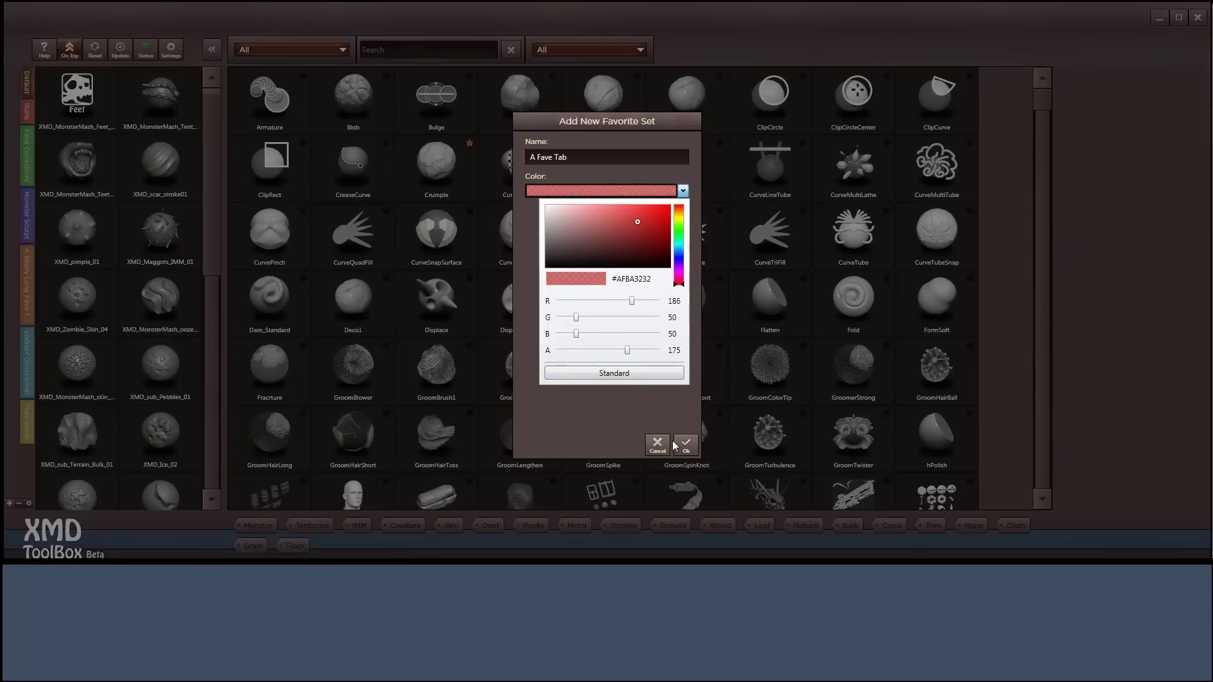
pyautogui.click(674, 446)
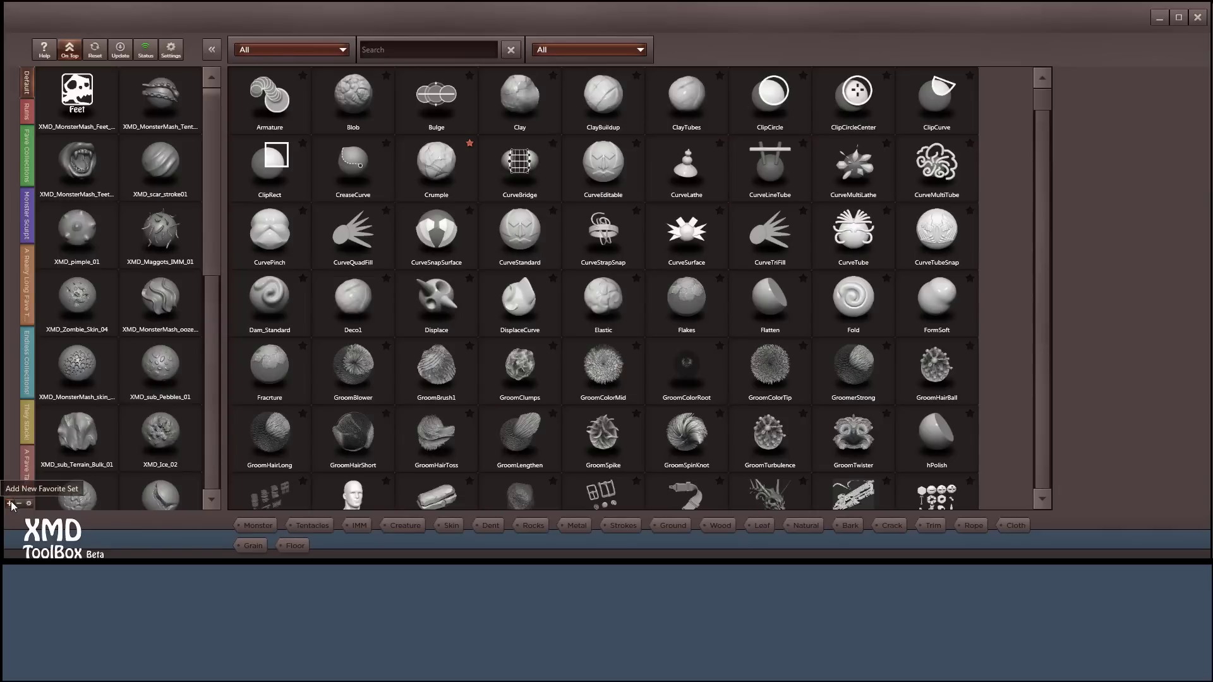
pyautogui.click(32, 471)
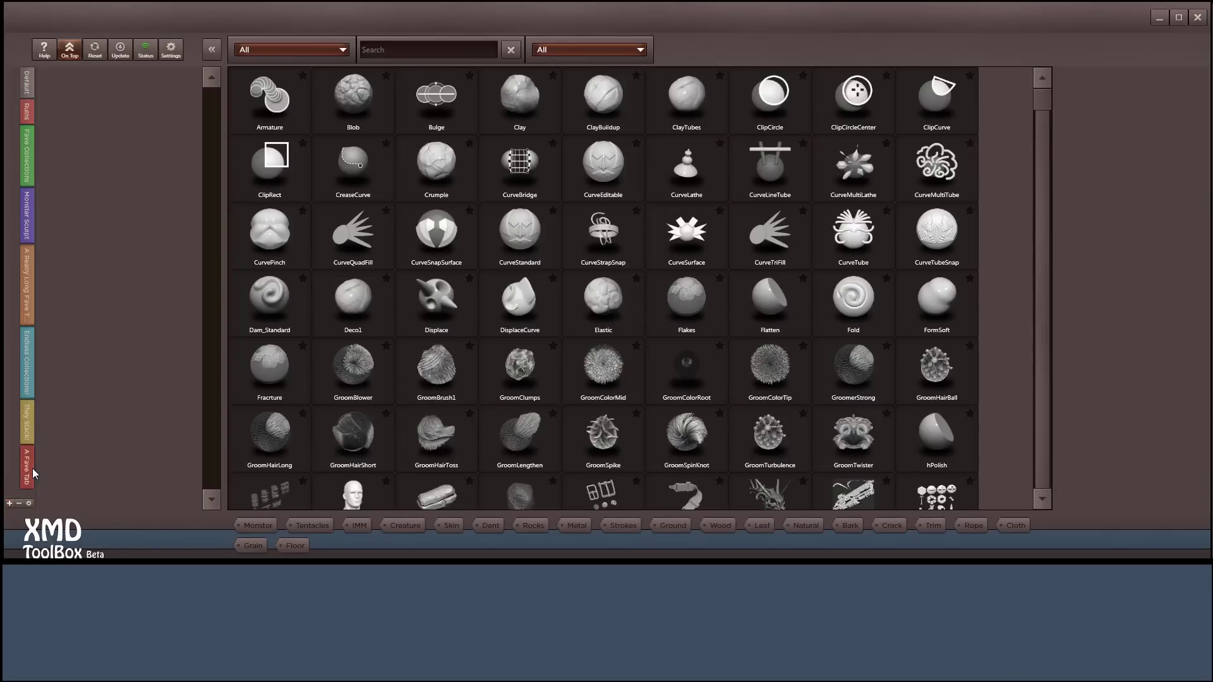
# Star CreaseCurve, CurveStrapSnap, GroomSpinKnot, XMD_pores_11, XMD_premskin_pores_05 and _03, then view another set.
pyautogui.click(386, 143)
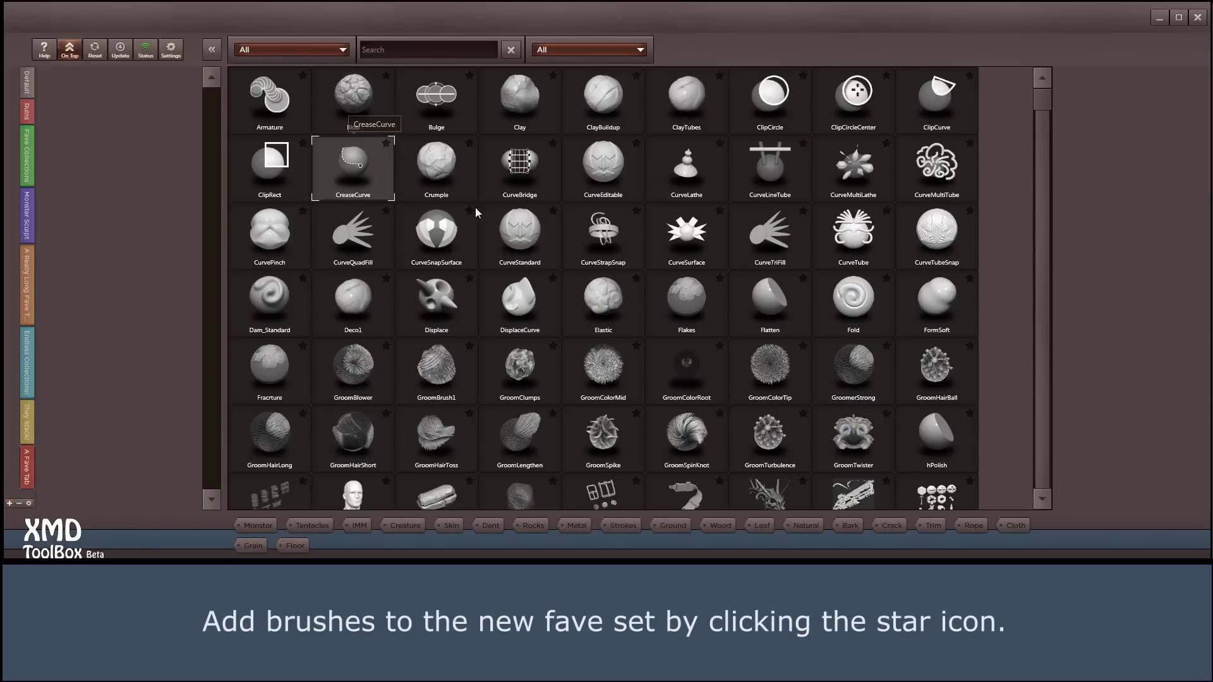
pyautogui.click(637, 211)
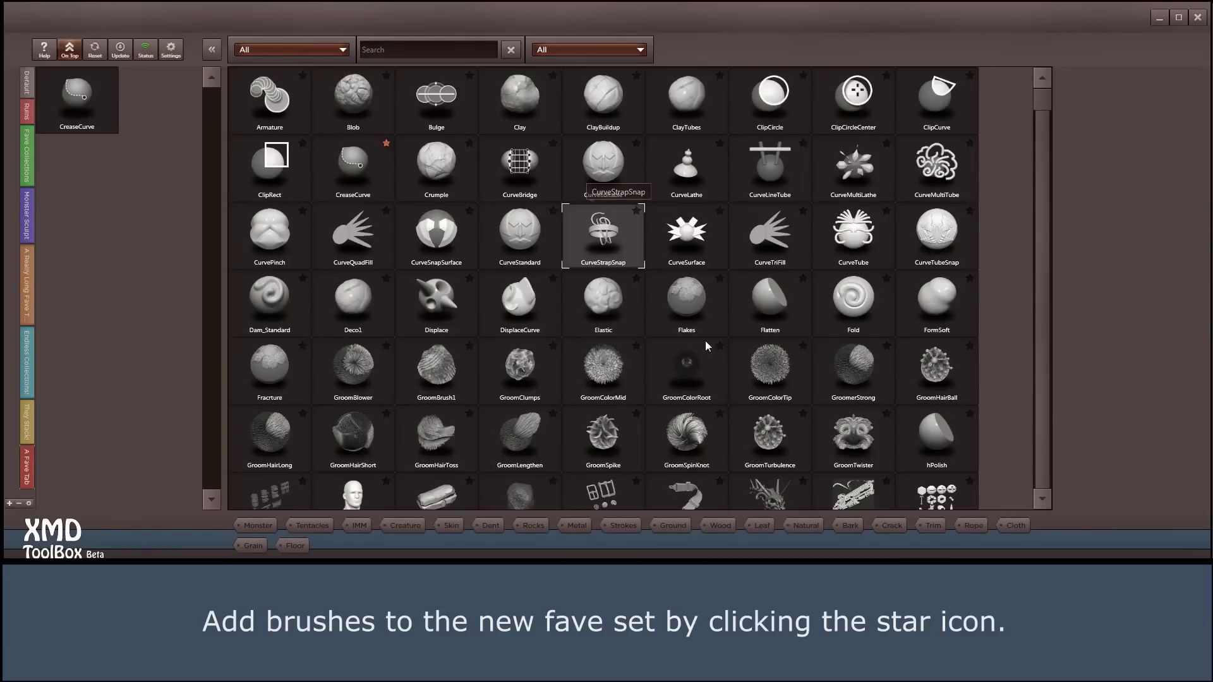
pyautogui.click(720, 414)
pyautogui.scroll(-7, 722, 420)
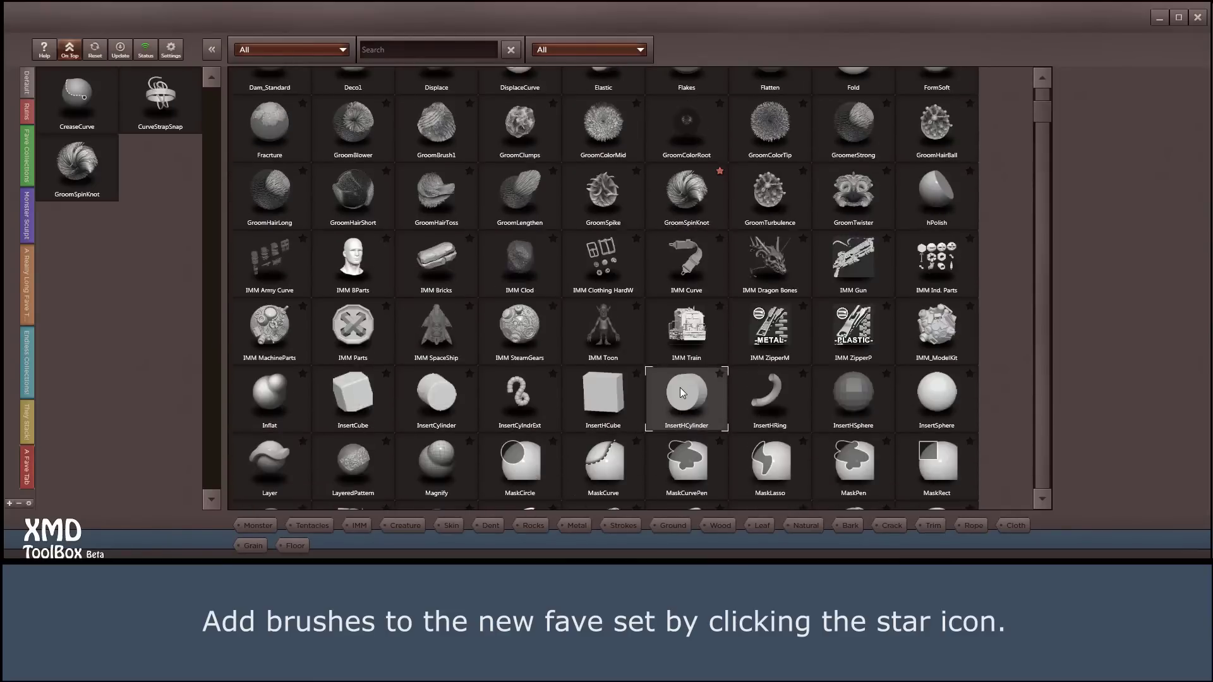
pyautogui.moveTo(1042, 117); pyautogui.dragTo(1041, 379)
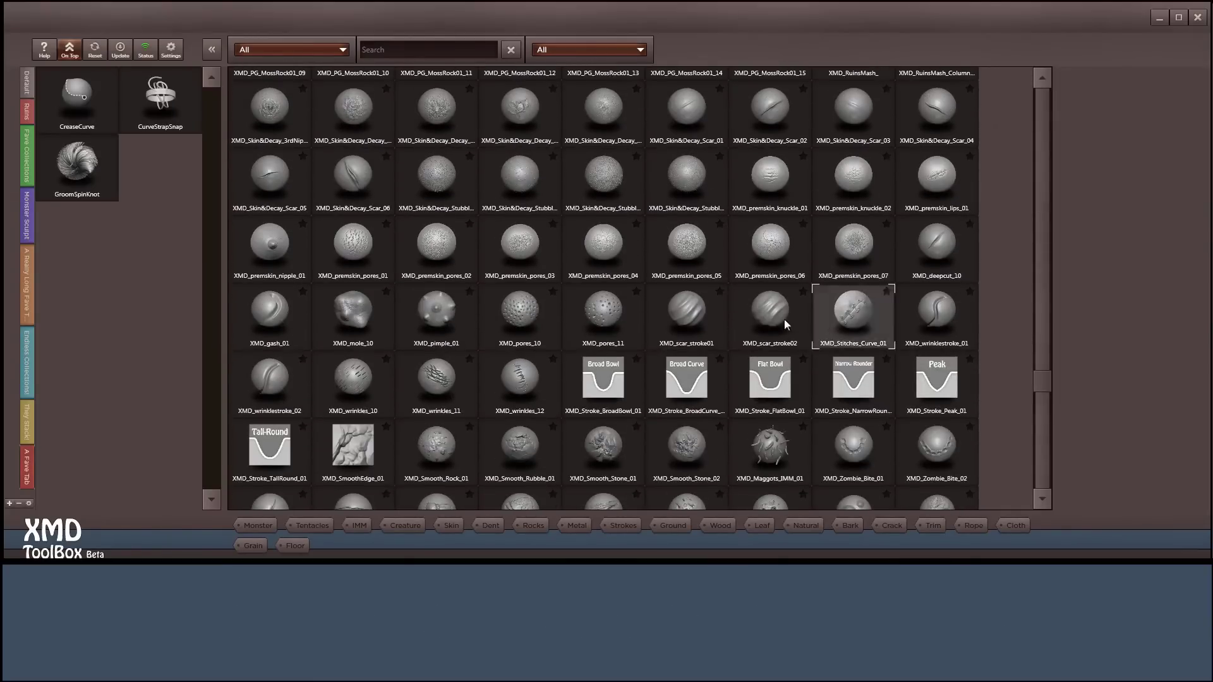
pyautogui.click(636, 291)
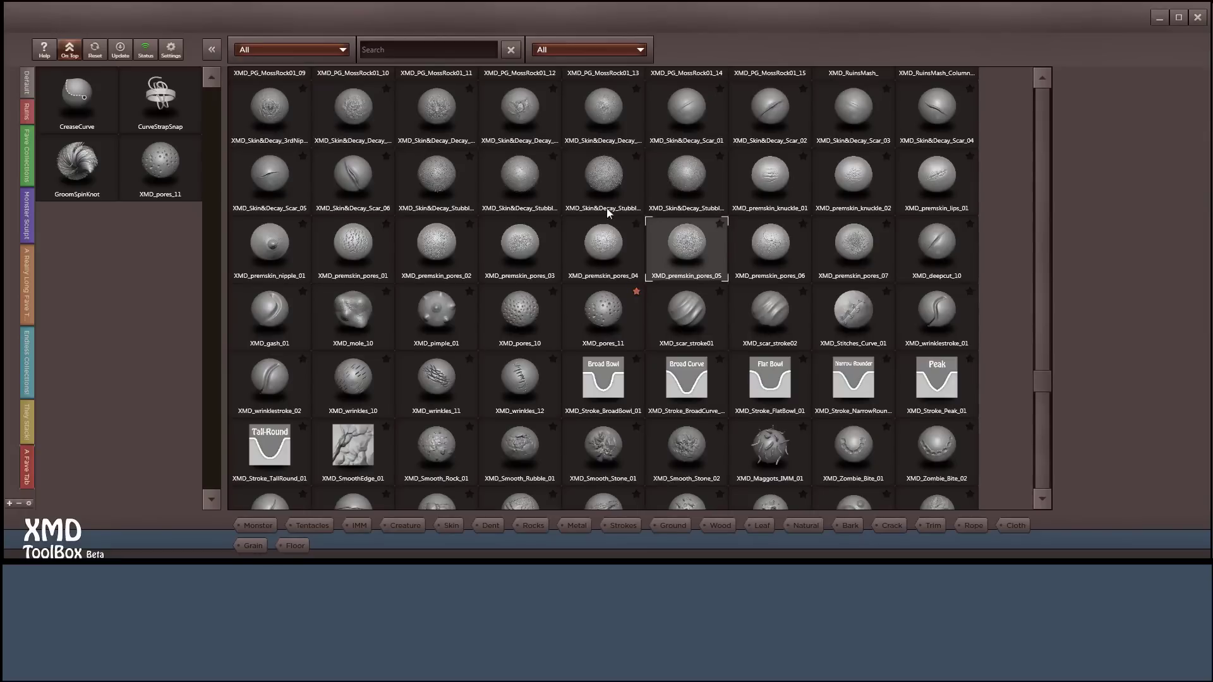
pyautogui.click(720, 223)
pyautogui.click(553, 224)
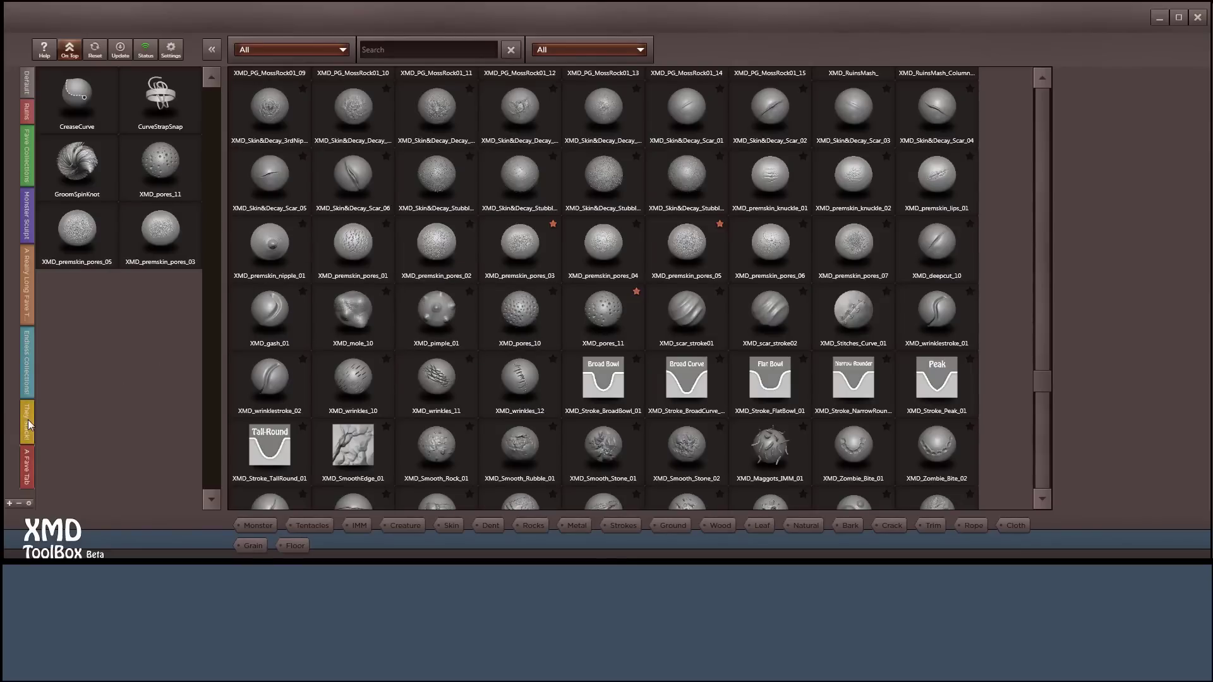
pyautogui.click(26, 112)
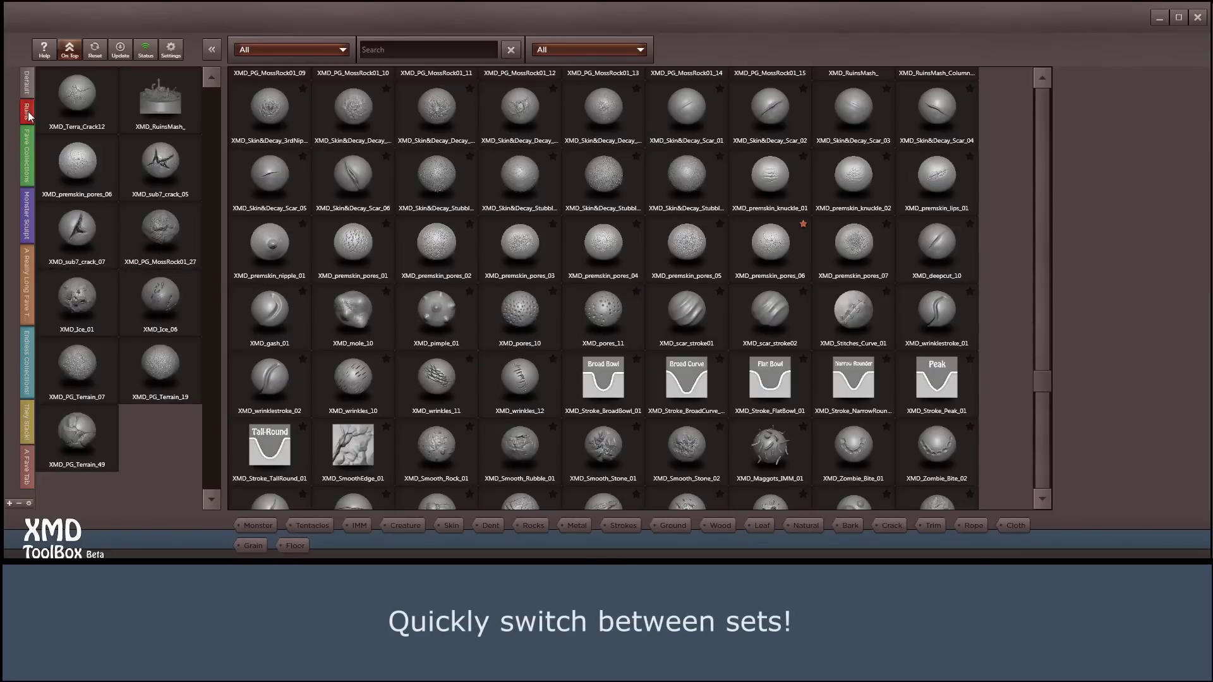
# Switch back to A Fave Tab and open the XMD_pores_10 brush details.
pyautogui.click(27, 483)
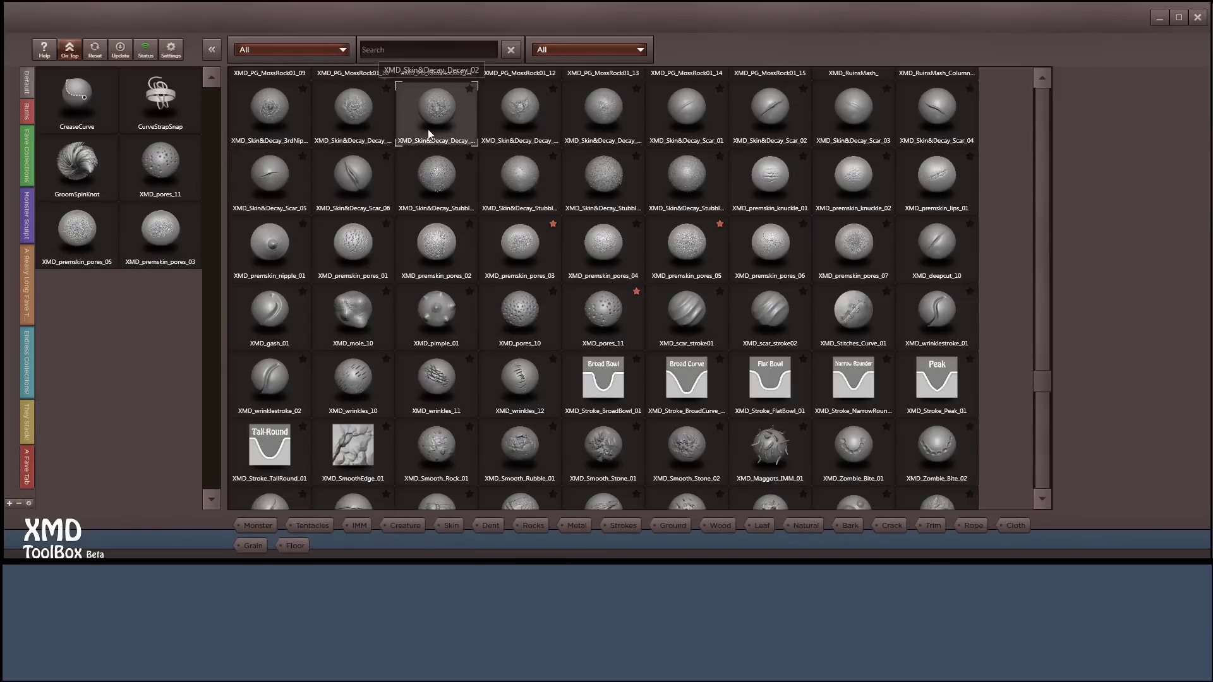
pyautogui.click(534, 327)
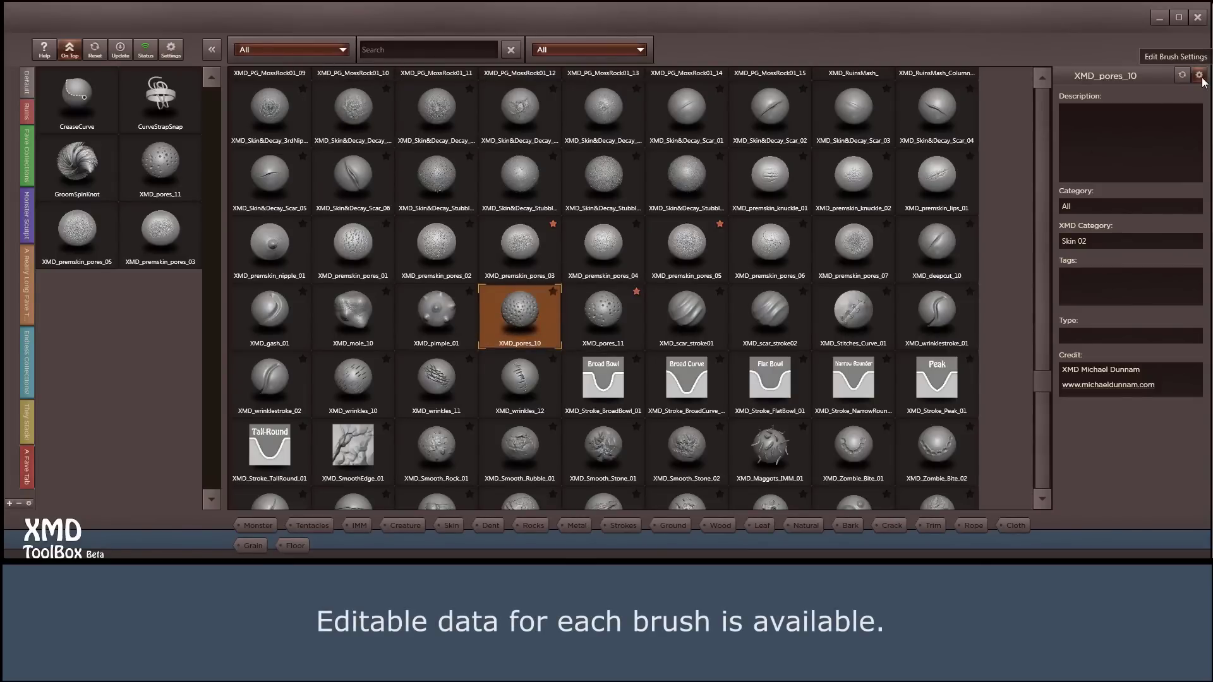
# Assign XMD_pores_10 to Another Category and set its brush type to Drag.
pyautogui.click(1199, 75)
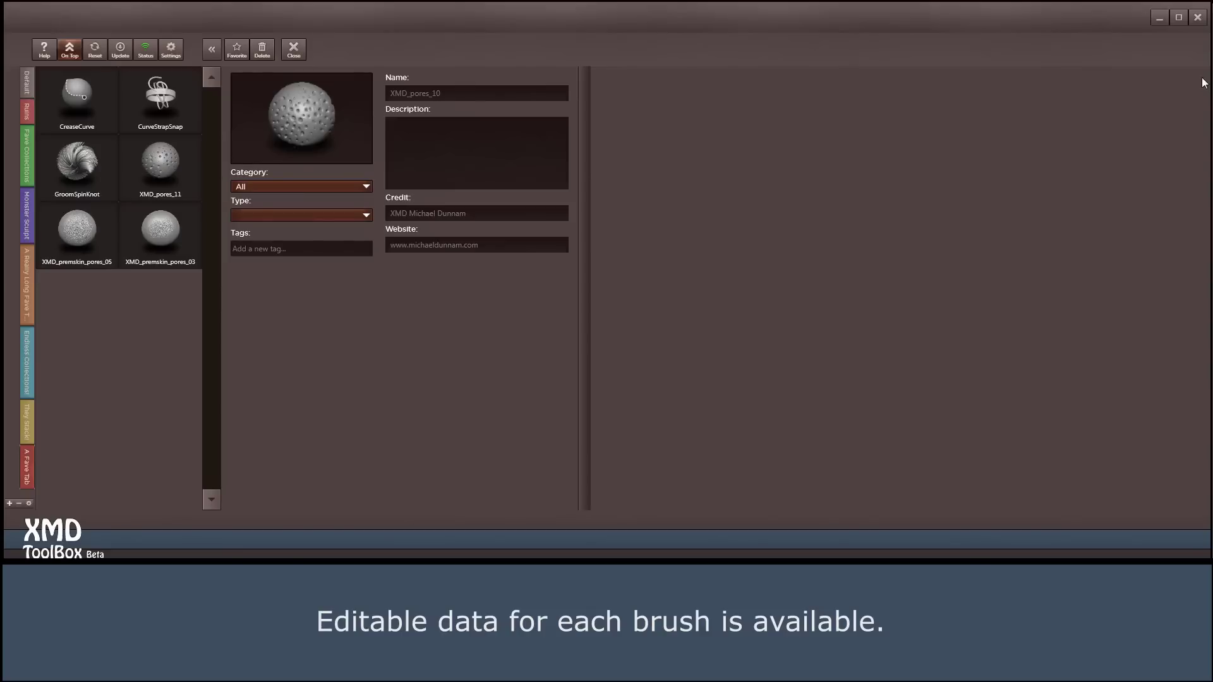
pyautogui.click(311, 187)
pyautogui.click(279, 243)
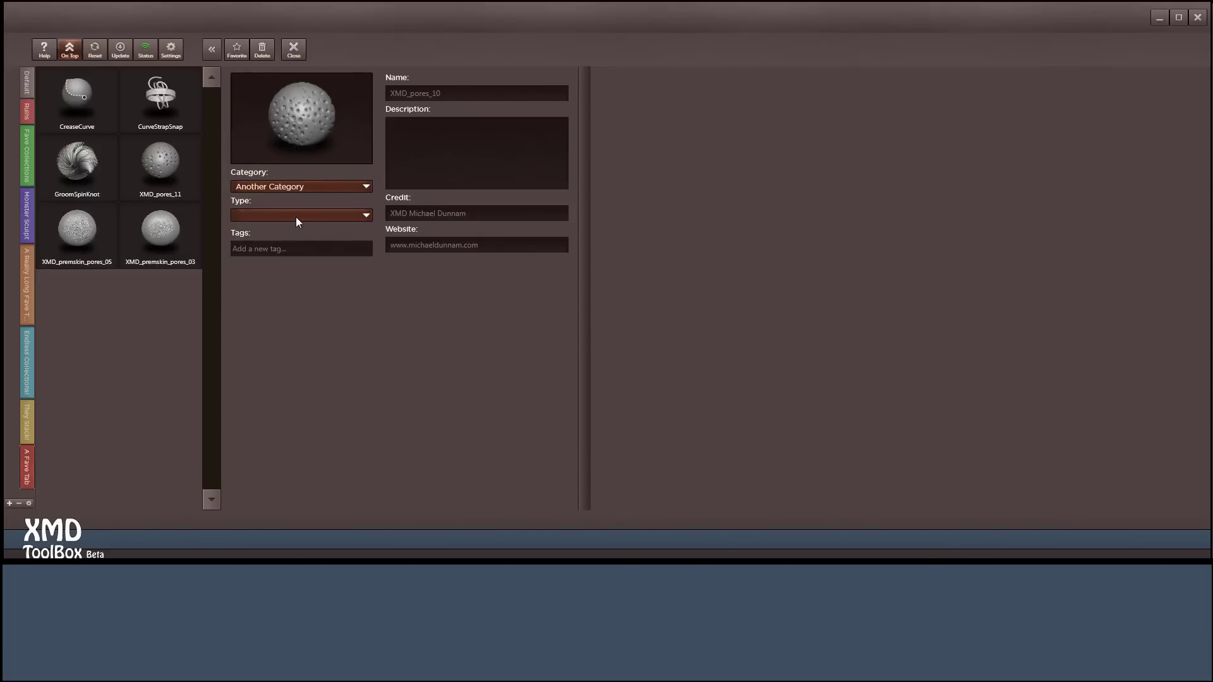
pyautogui.click(297, 216)
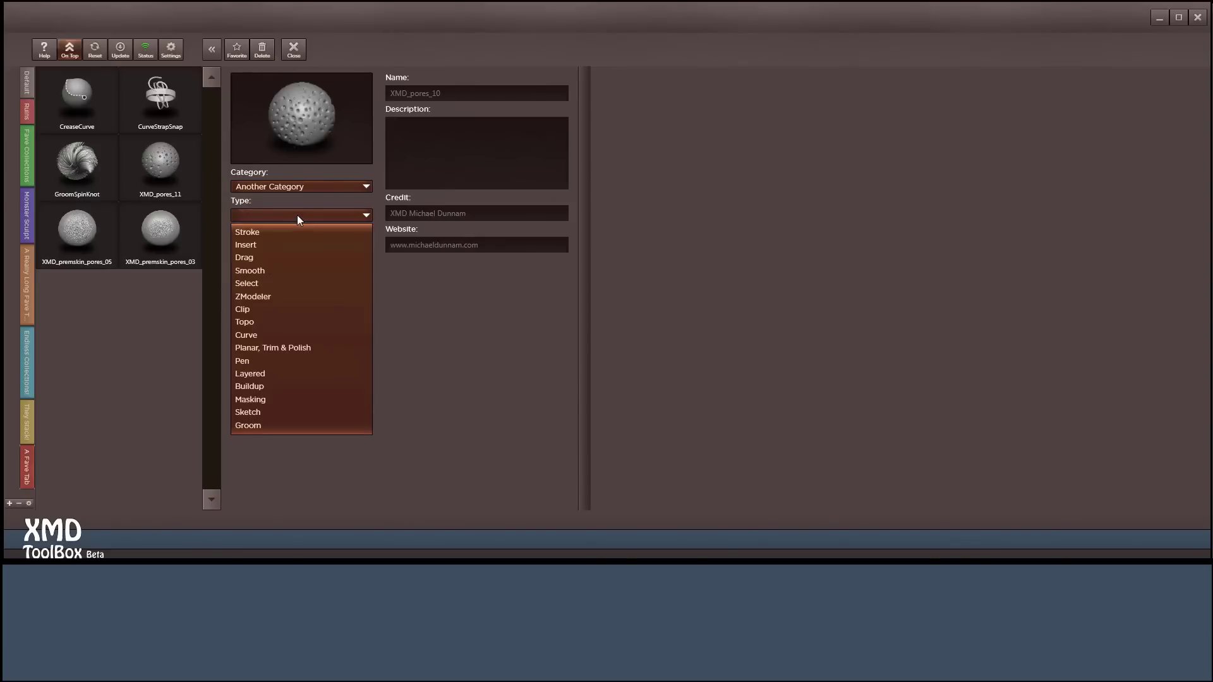
pyautogui.click(275, 258)
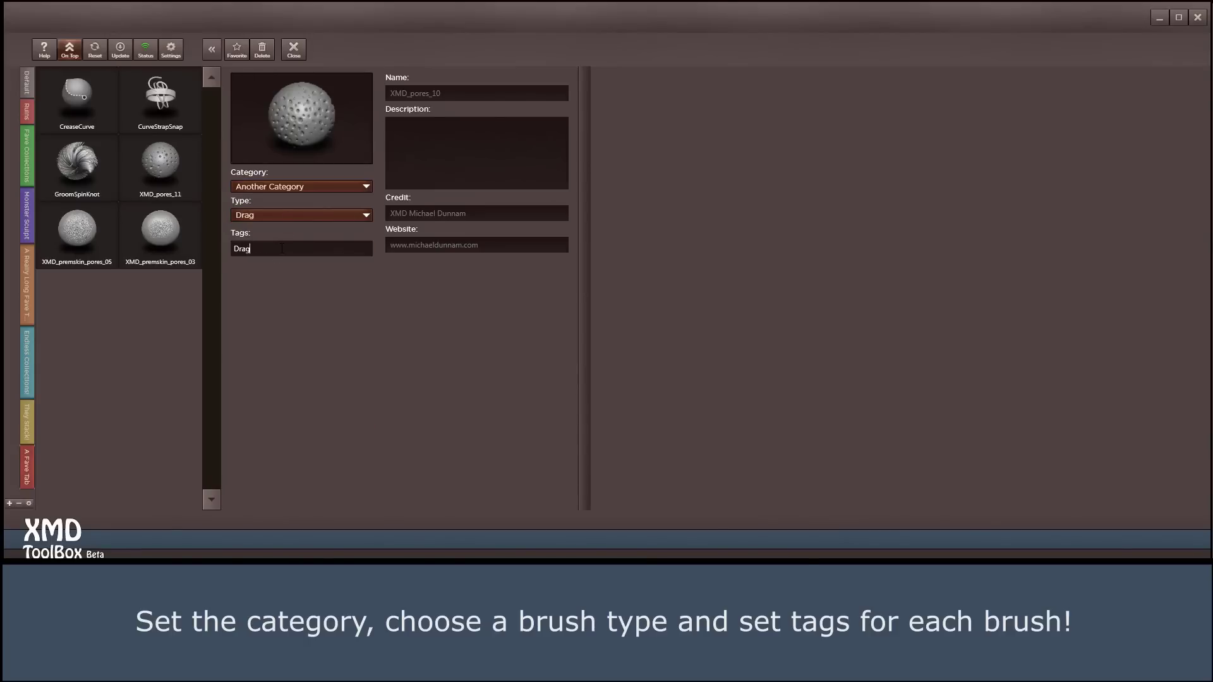
# Tag XMD_pores_10 with Drag, New Tag and So Many Tags.
pyautogui.press('Return')
pyautogui.click(282, 248)
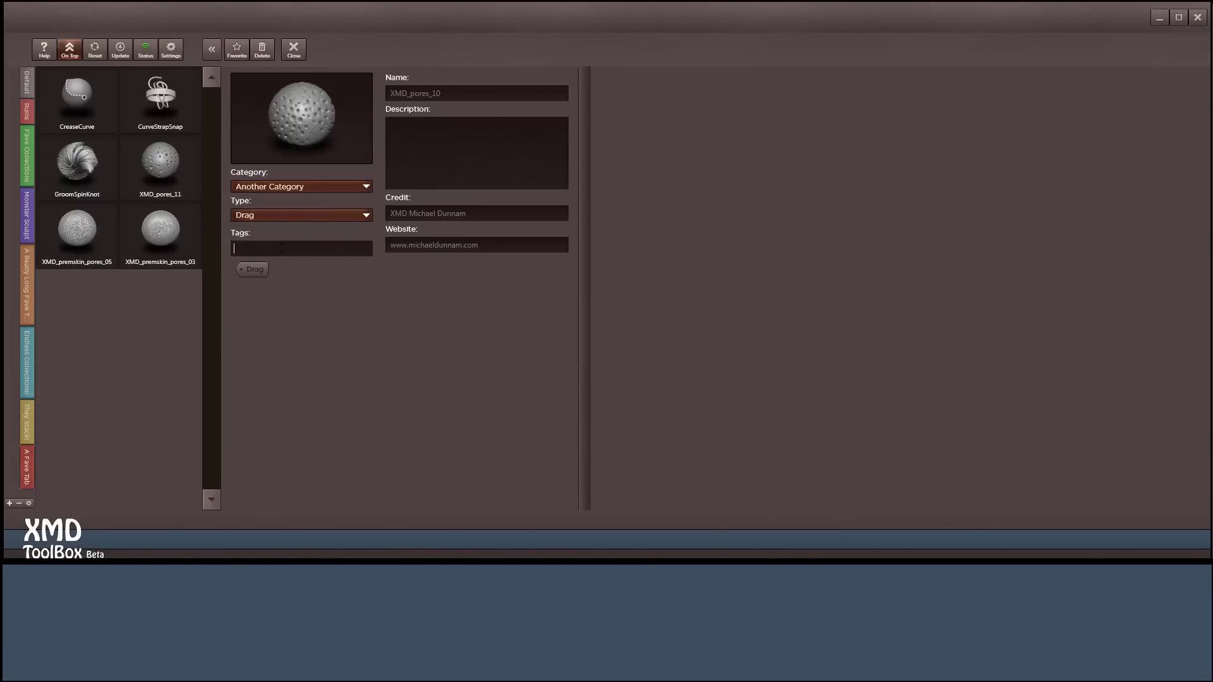
pyautogui.write('New Tag')
pyautogui.press('Return')
pyautogui.write('Tags')
pyautogui.press('Return')
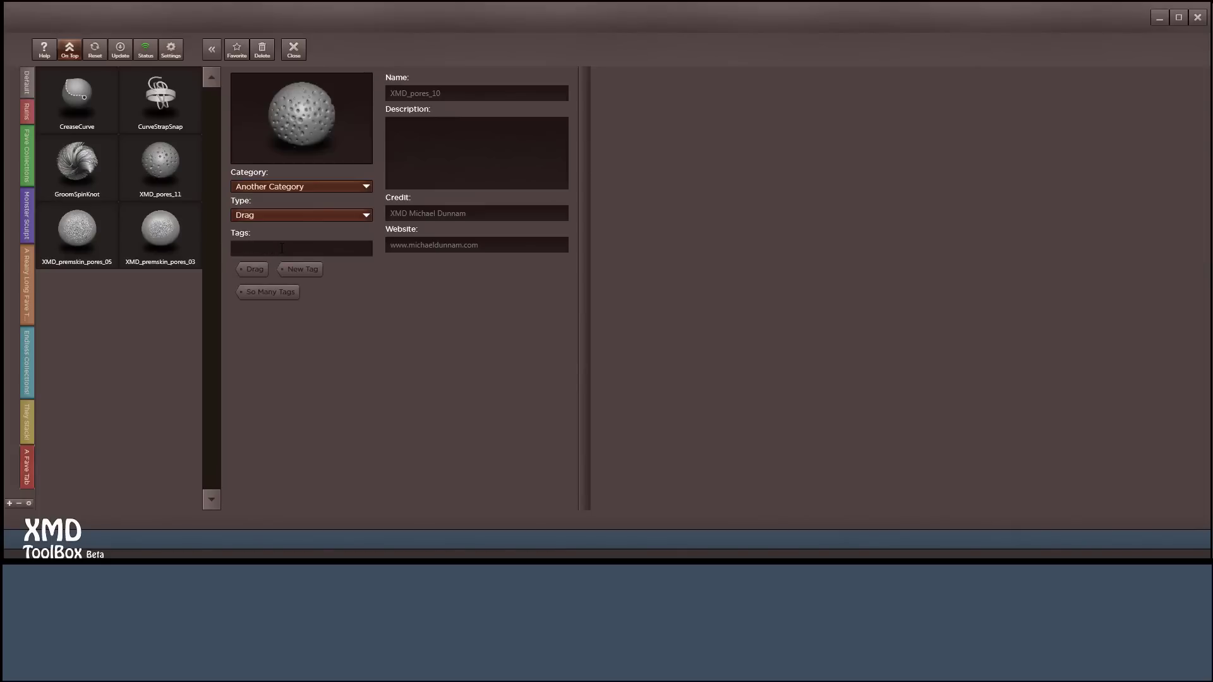
pyautogui.click(456, 155)
# Describe XMD_pores_10's function, limitations and uses, ending 'Whatever you want!', then close the editor.
pyautogui.write('Here you can add a des')
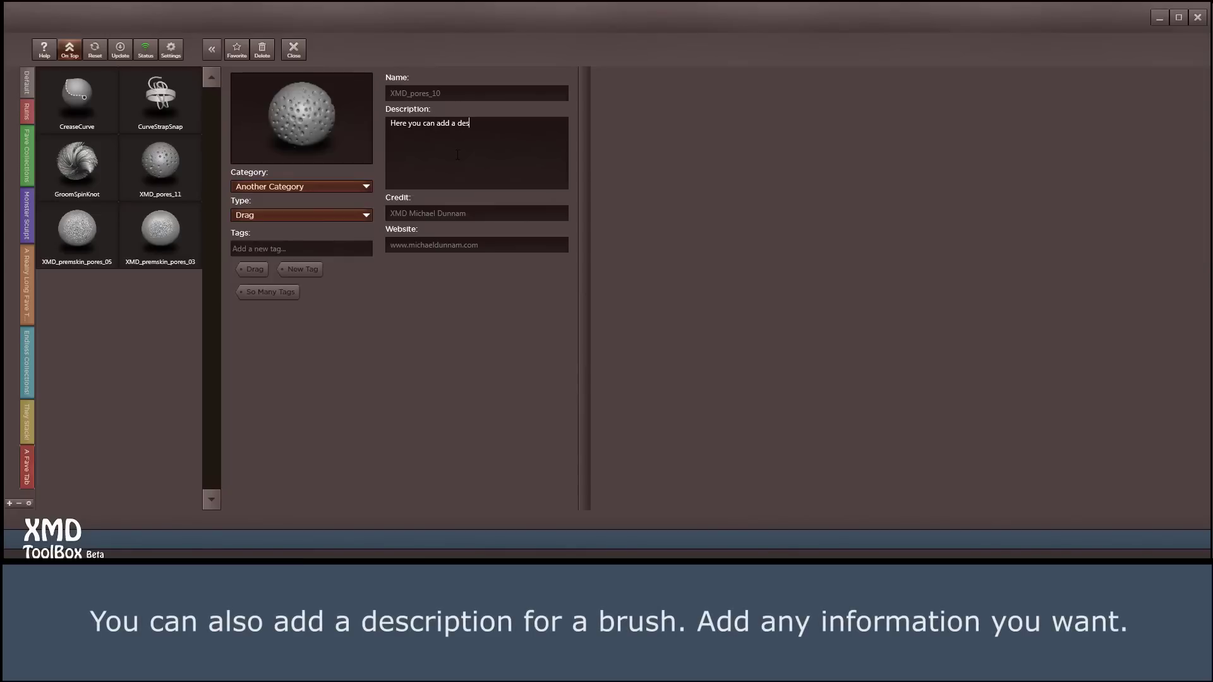
pyautogui.write('criptio')
pyautogui.write('n for any brush. Just typ')
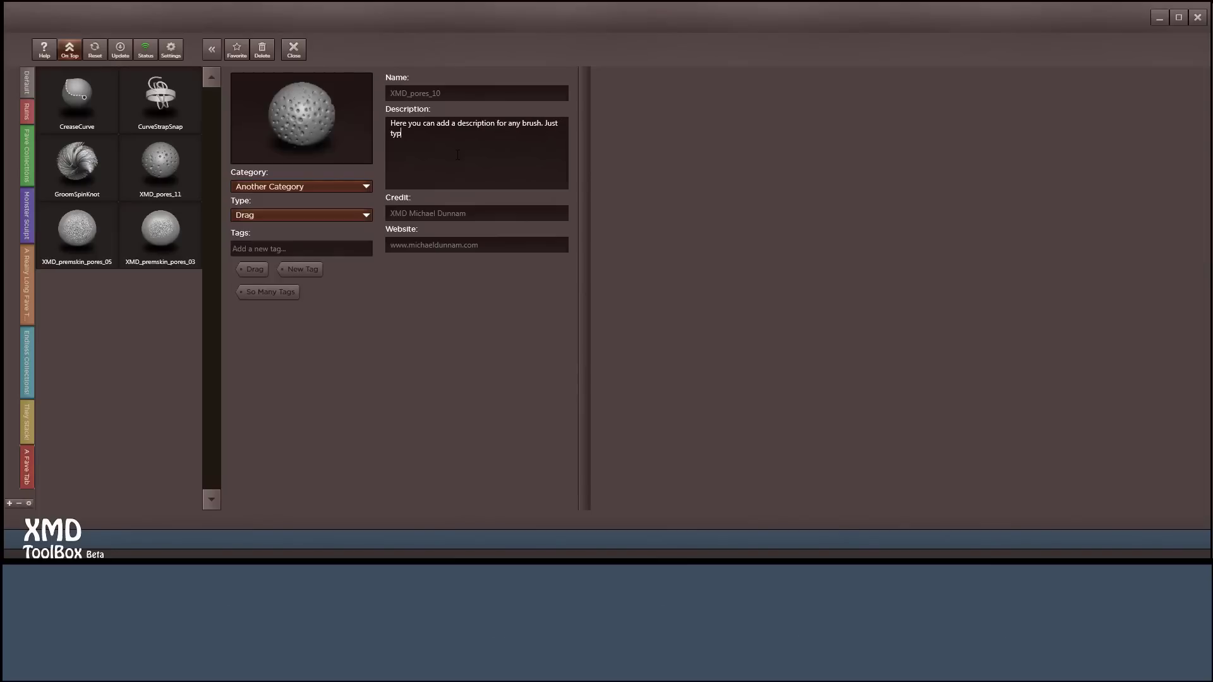
pyautogui.write('can d')
pyautogui.write('escribe the ')
pyautogui.write('of the brush, put its limitations, alternative methode')
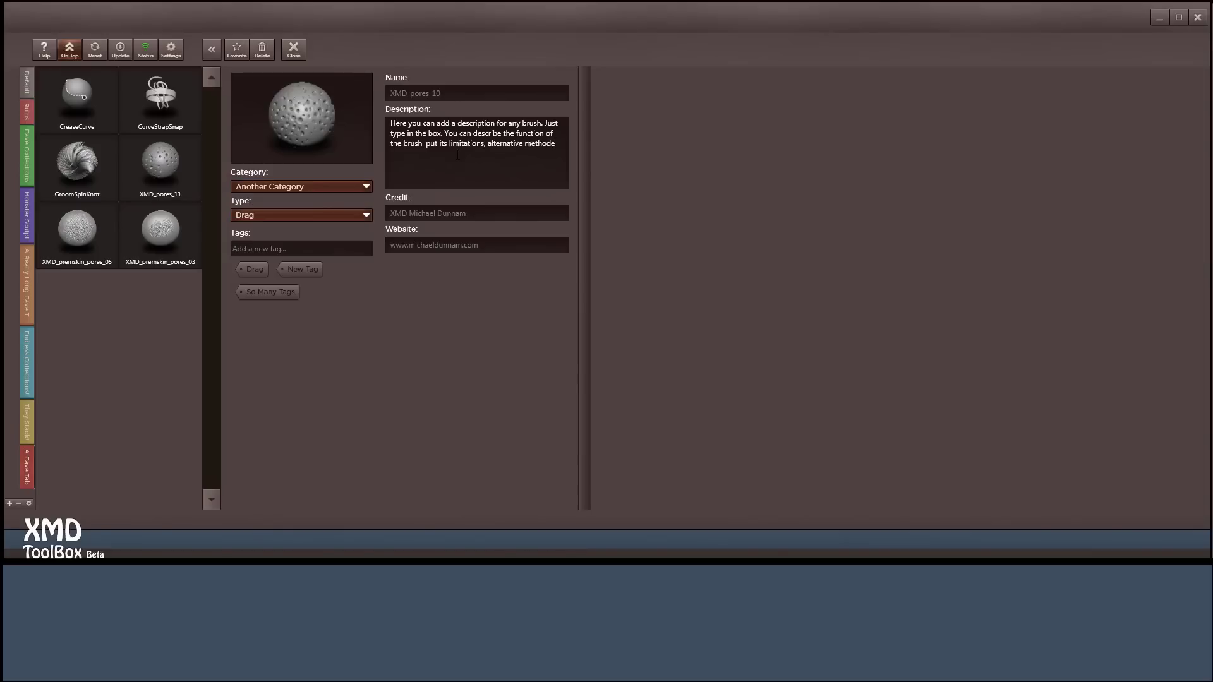
pyautogui.write('using')
pyautogui.write('mpl')
pyautogui.write(' Whatever you want!')
pyautogui.click(295, 51)
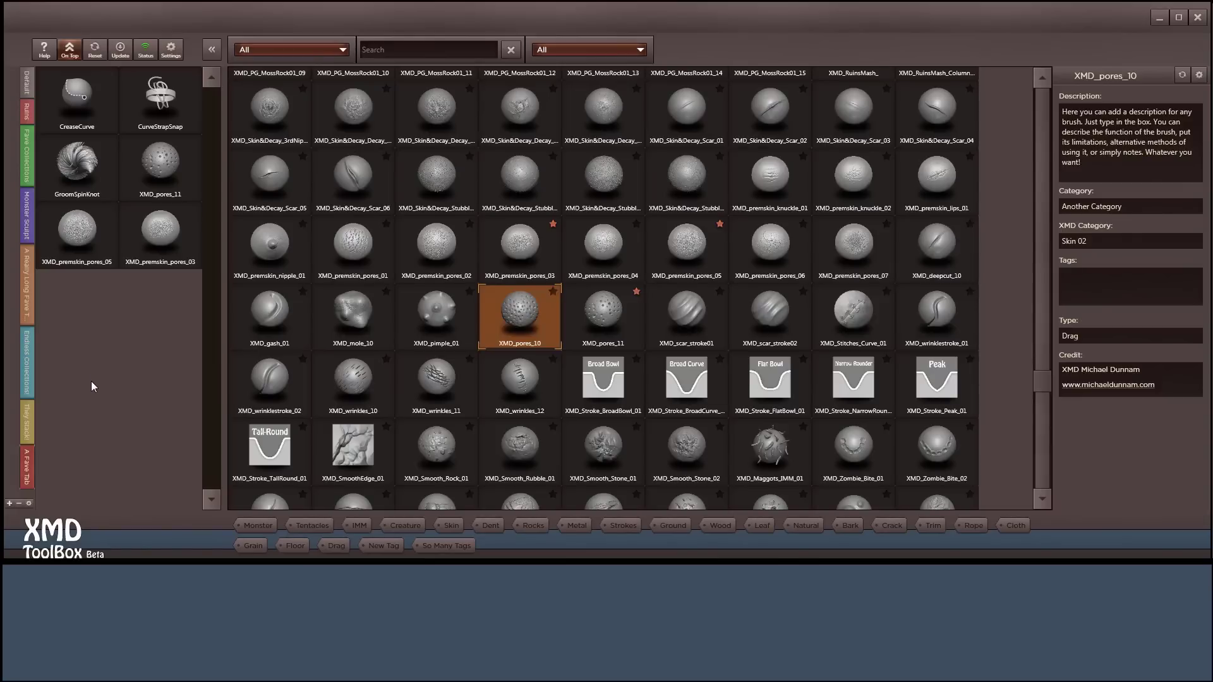
# Delete the A Fave Tab set and collapse the toolbox into its side panel.
pyautogui.click(20, 503)
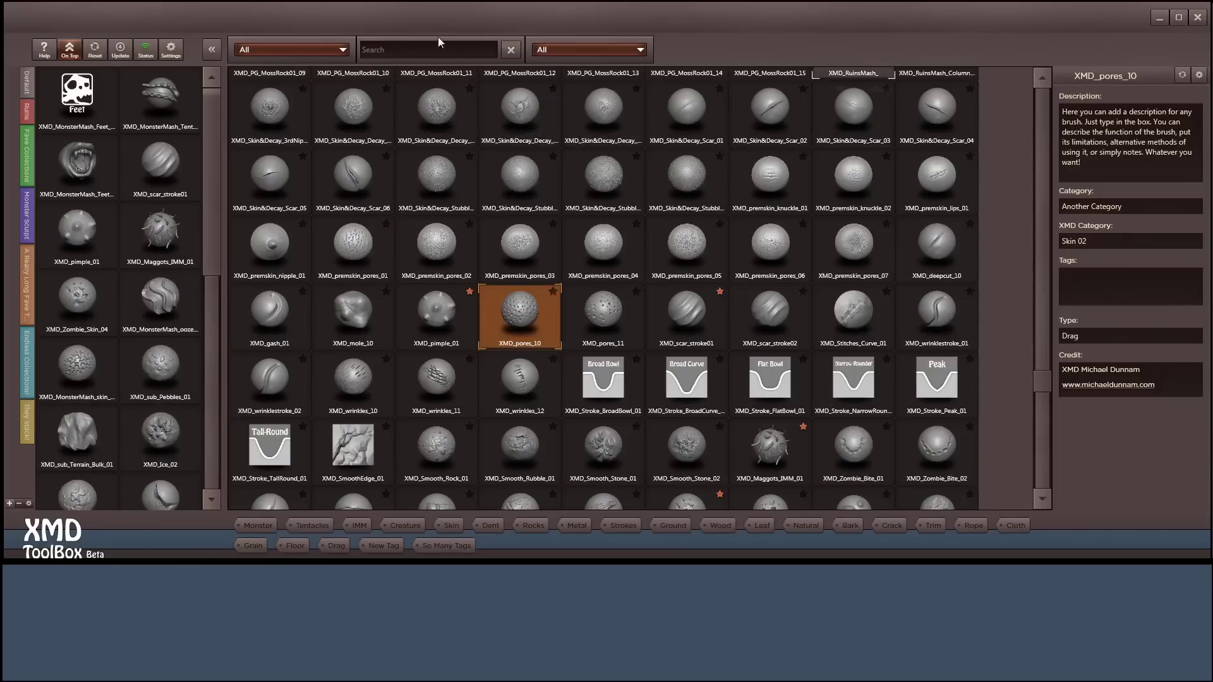
pyautogui.click(211, 49)
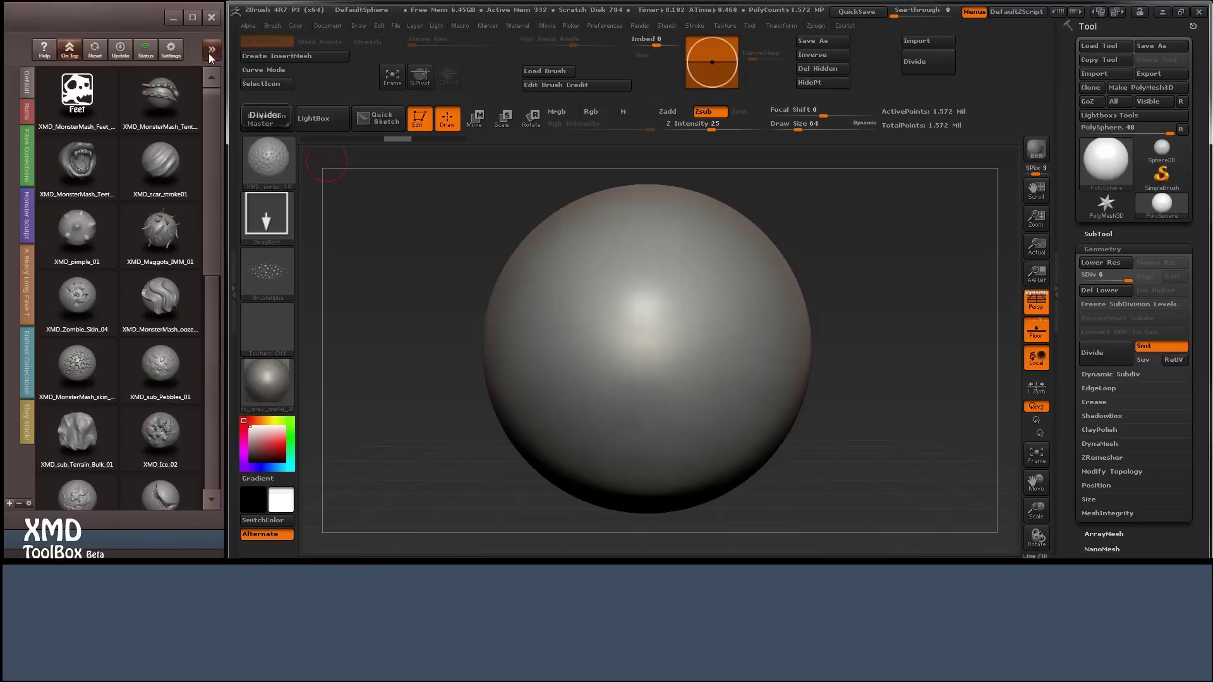
# Sculpt a curved scar with XMD_scar_stroke01 and two pimples with XMD_pimple_01 on the sphere.
pyautogui.click(164, 170)
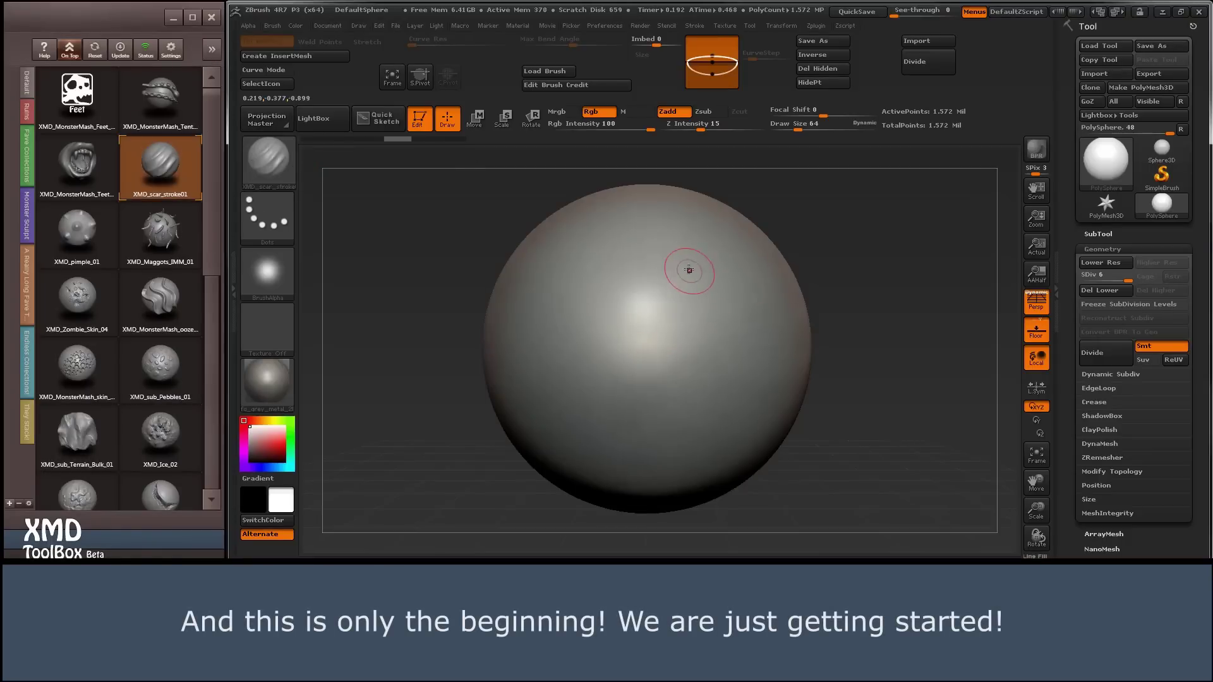
pyautogui.moveTo(680, 237)
pyautogui.mouseDown()
pyautogui.moveTo(564, 402)
pyautogui.moveTo(568, 442)
pyautogui.moveTo(626, 492)
pyautogui.mouseUp()
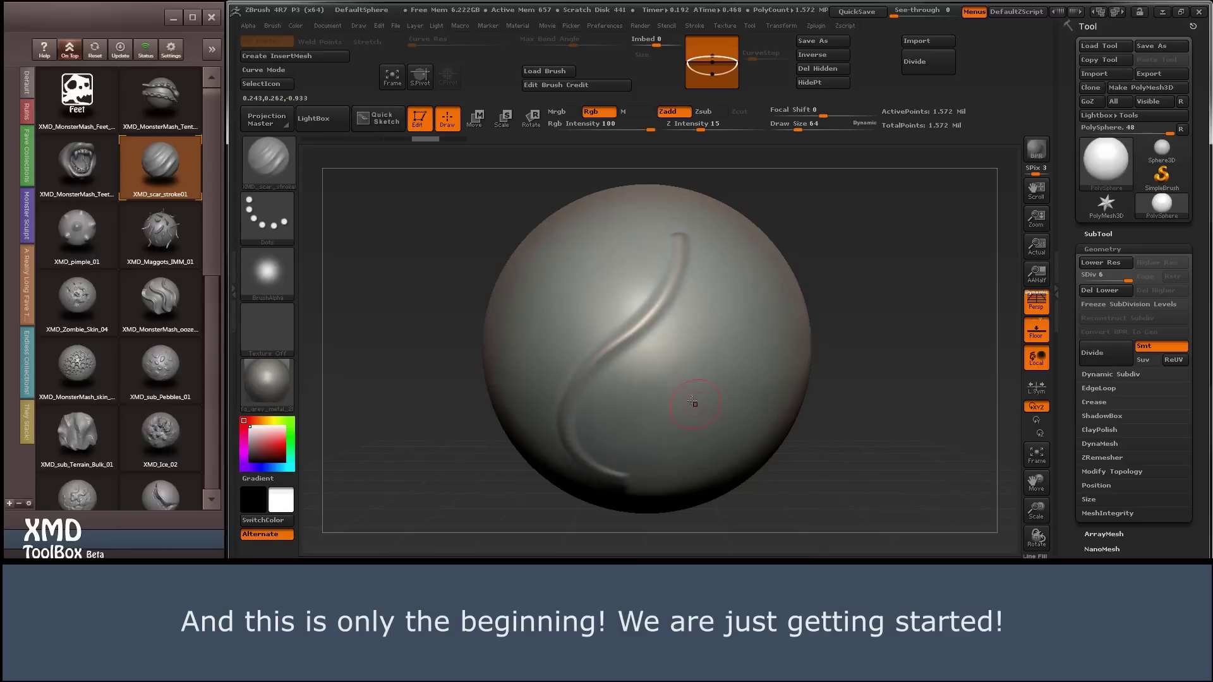
pyautogui.click(88, 234)
pyautogui.moveTo(577, 307); pyautogui.dragTo(616, 335)
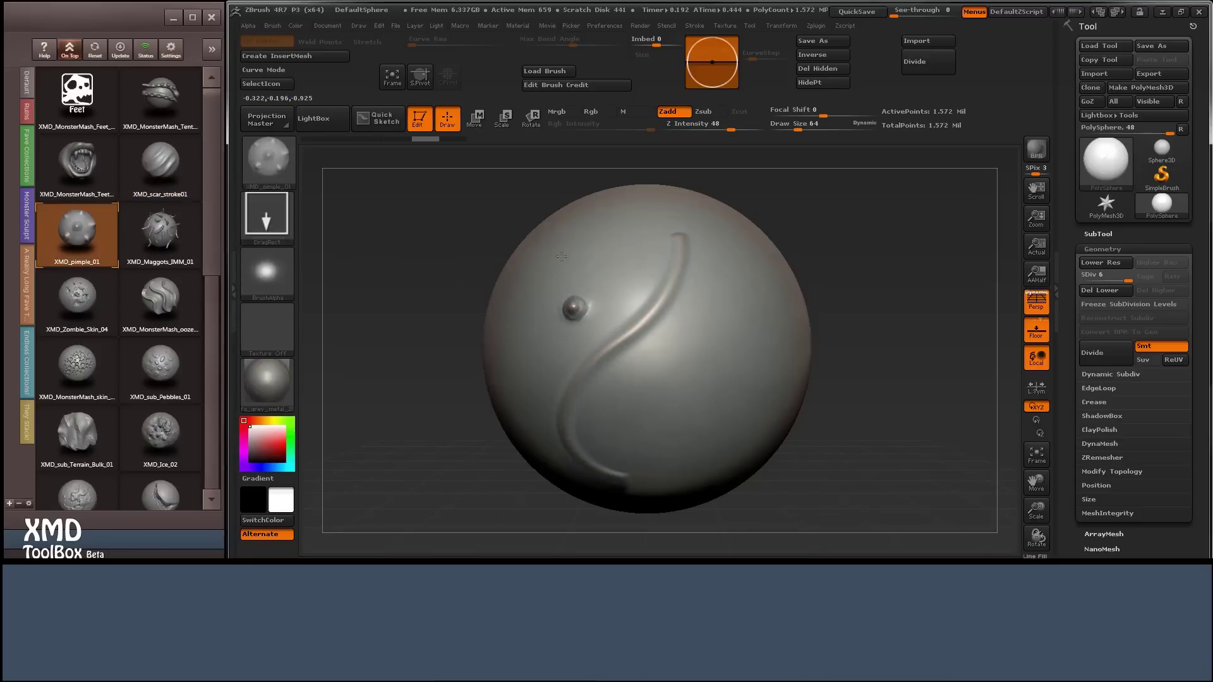
pyautogui.moveTo(736, 377); pyautogui.dragTo(755, 401)
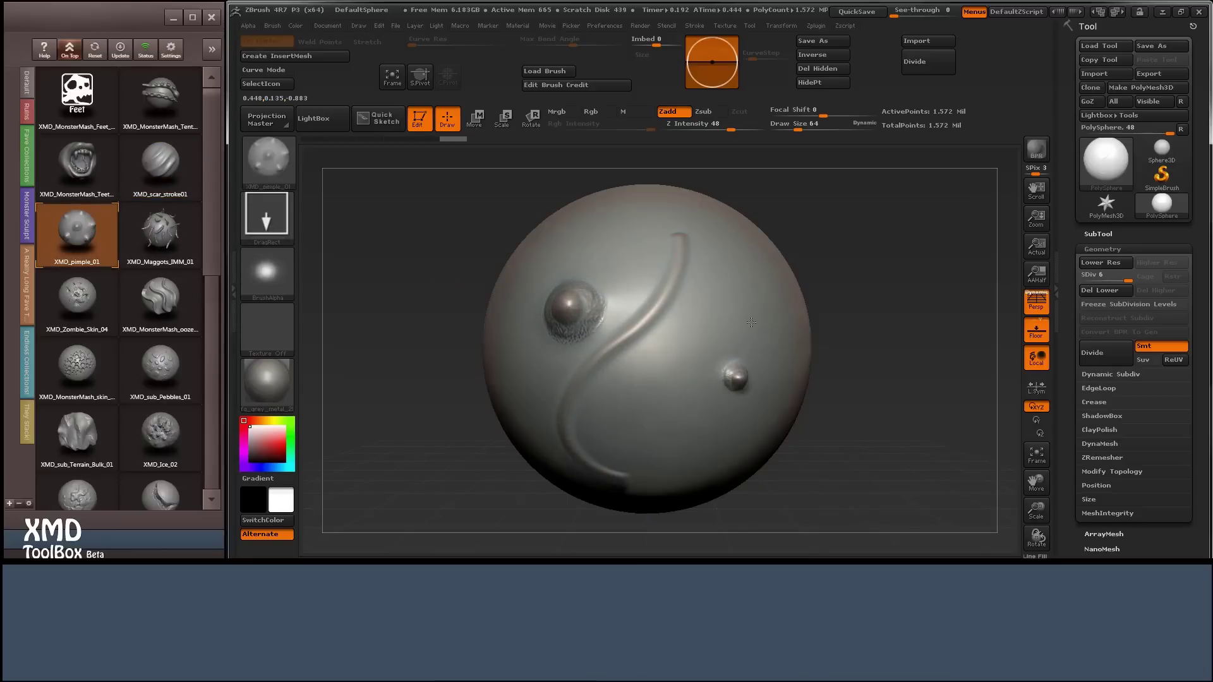
# Sculpt a thick MonsterMash ooze ridge down the sphere, curving right at the bottom.
pyautogui.click(157, 304)
pyautogui.moveTo(723, 220); pyautogui.dragTo(673, 365)
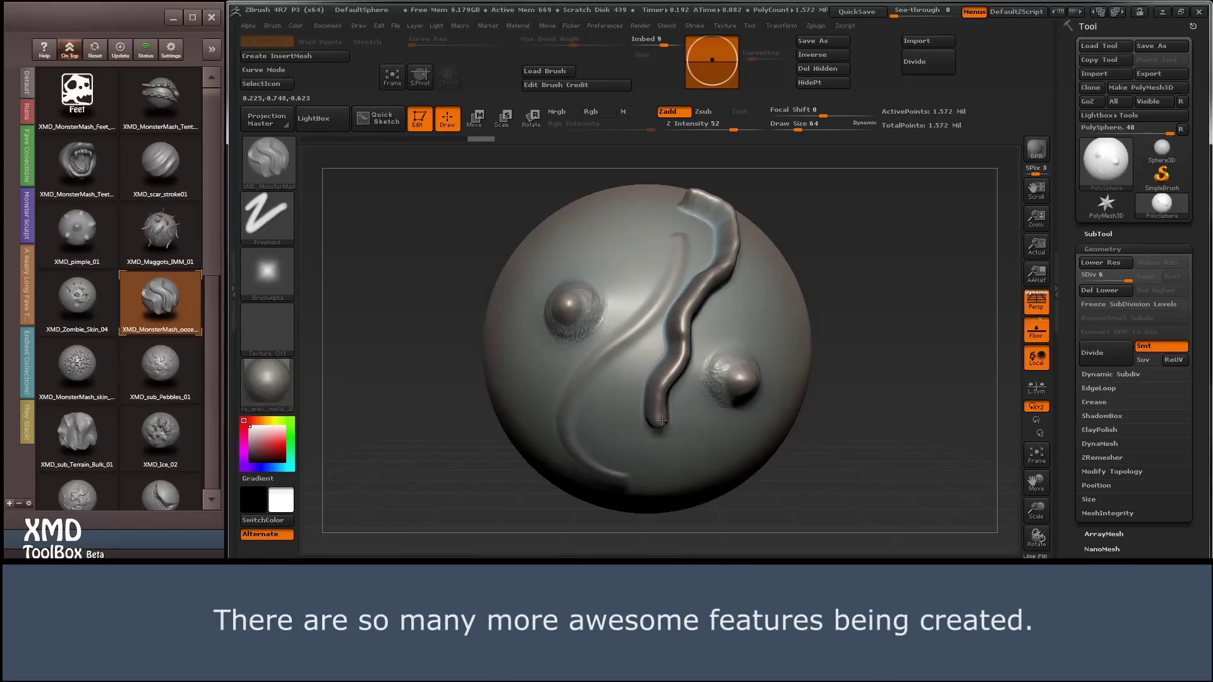
pyautogui.moveTo(673, 365); pyautogui.dragTo(774, 402)
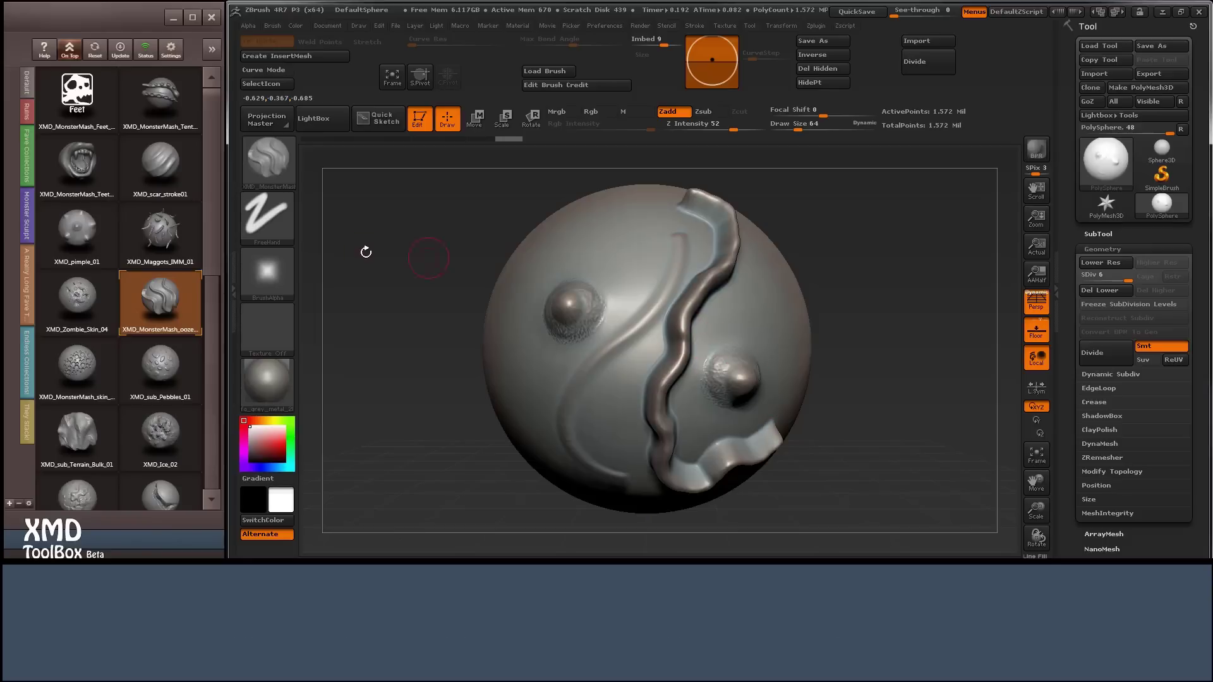
# Stamp three MonsterMash skin hole patches and an XMD_Ice_02 icy patch on the sphere.
pyautogui.click(77, 367)
pyautogui.moveTo(611, 245); pyautogui.dragTo(490, 147)
pyautogui.moveTo(743, 339); pyautogui.dragTo(790, 354)
pyautogui.moveTo(520, 413); pyautogui.dragTo(442, 385)
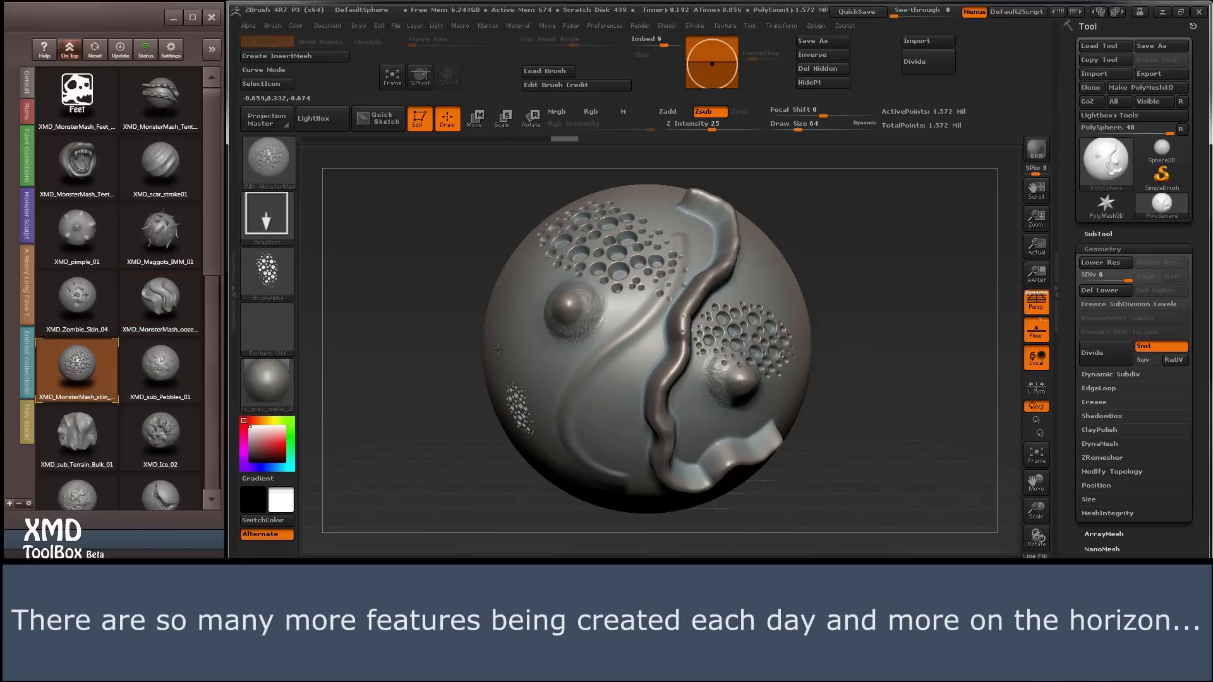
pyautogui.click(160, 435)
pyautogui.moveTo(605, 406); pyautogui.dragTo(616, 316)
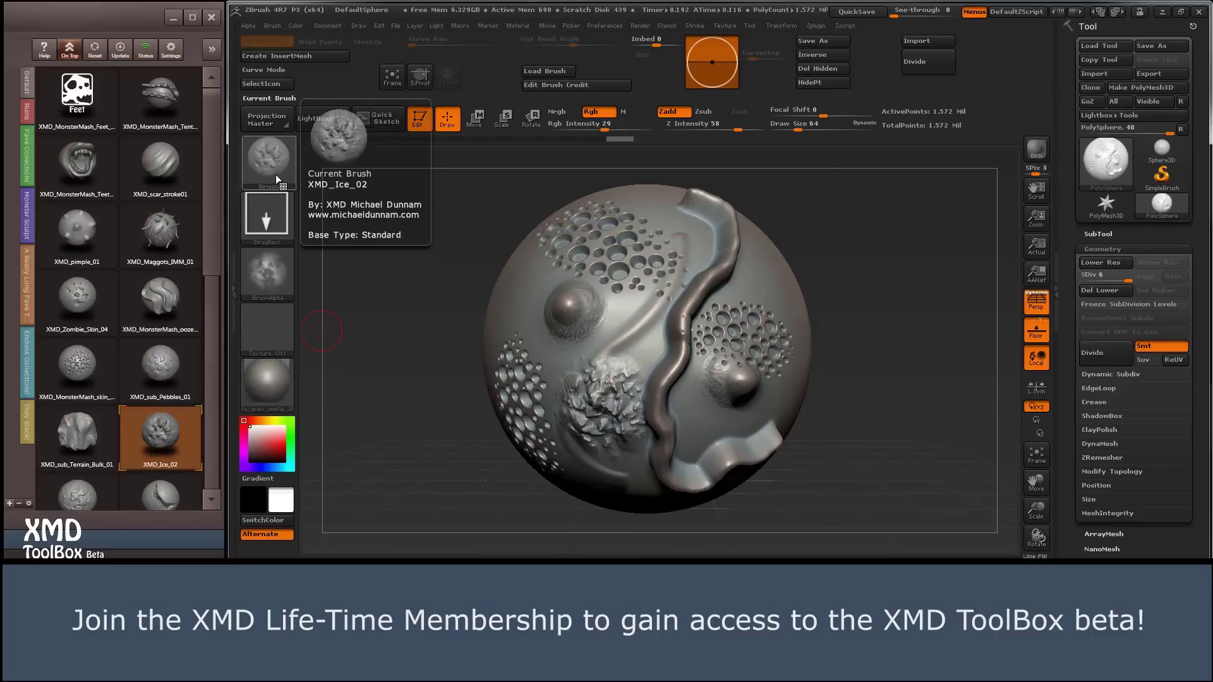
# Toggle the brush list away, reset to the Standard brush, and reopen the brush picker.
pyautogui.press('b')
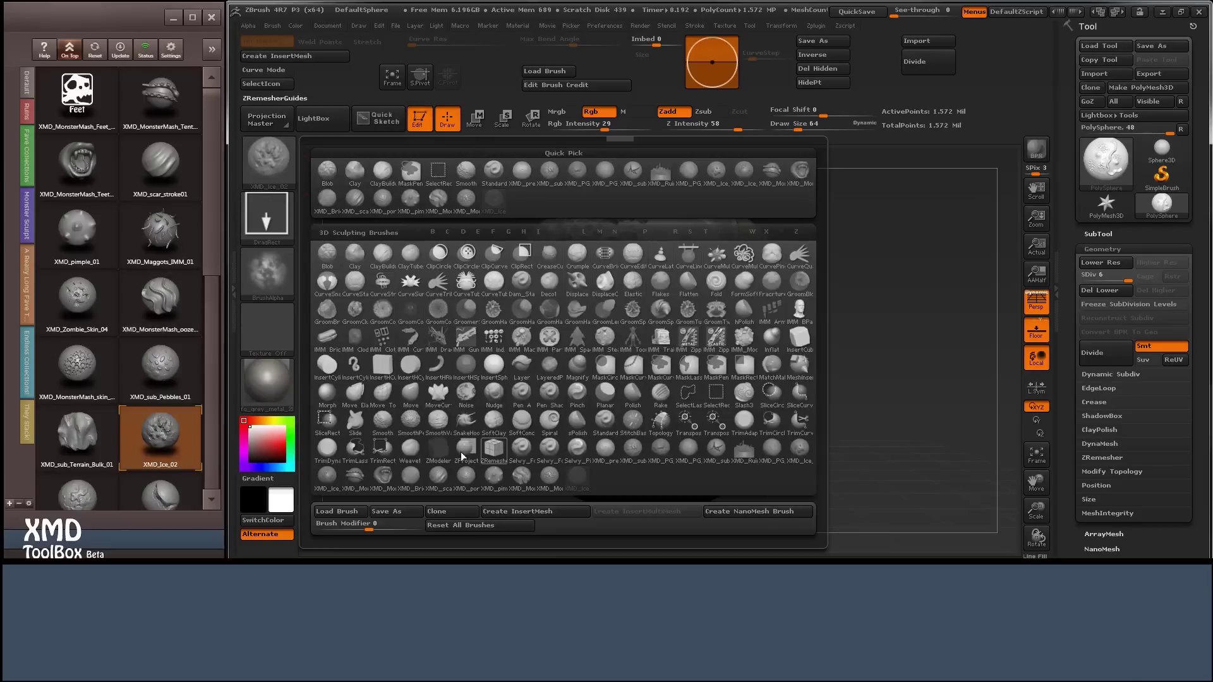
pyautogui.click(549, 447)
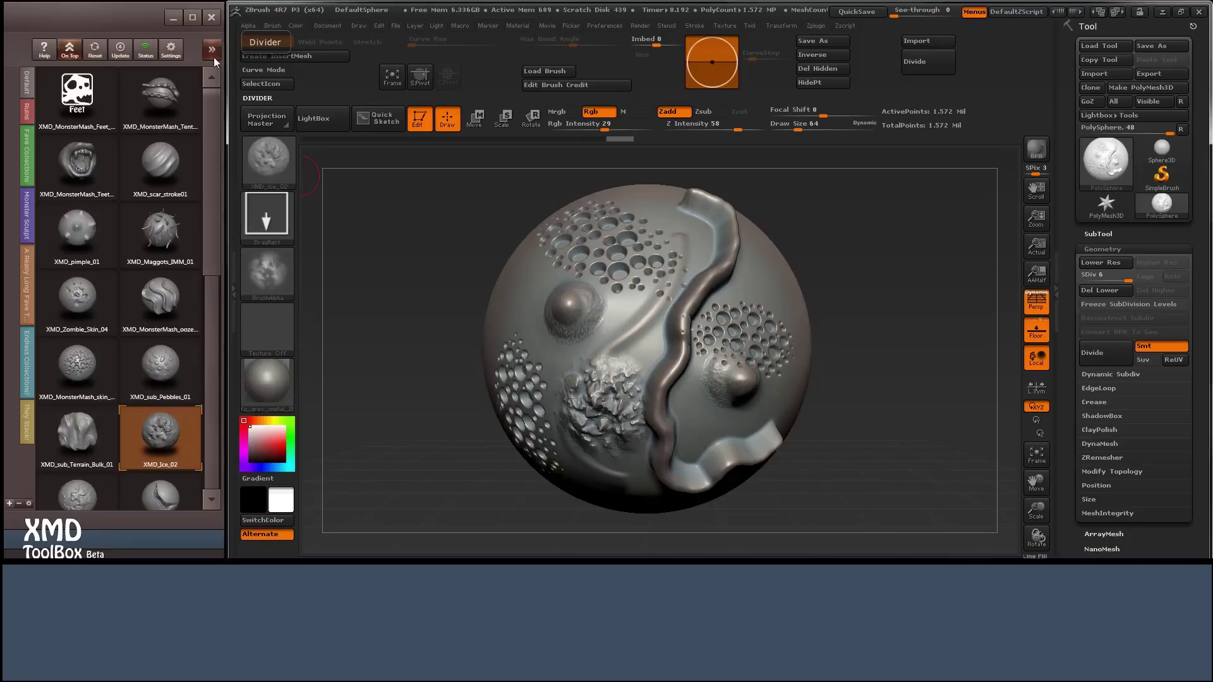
pyautogui.click(100, 57)
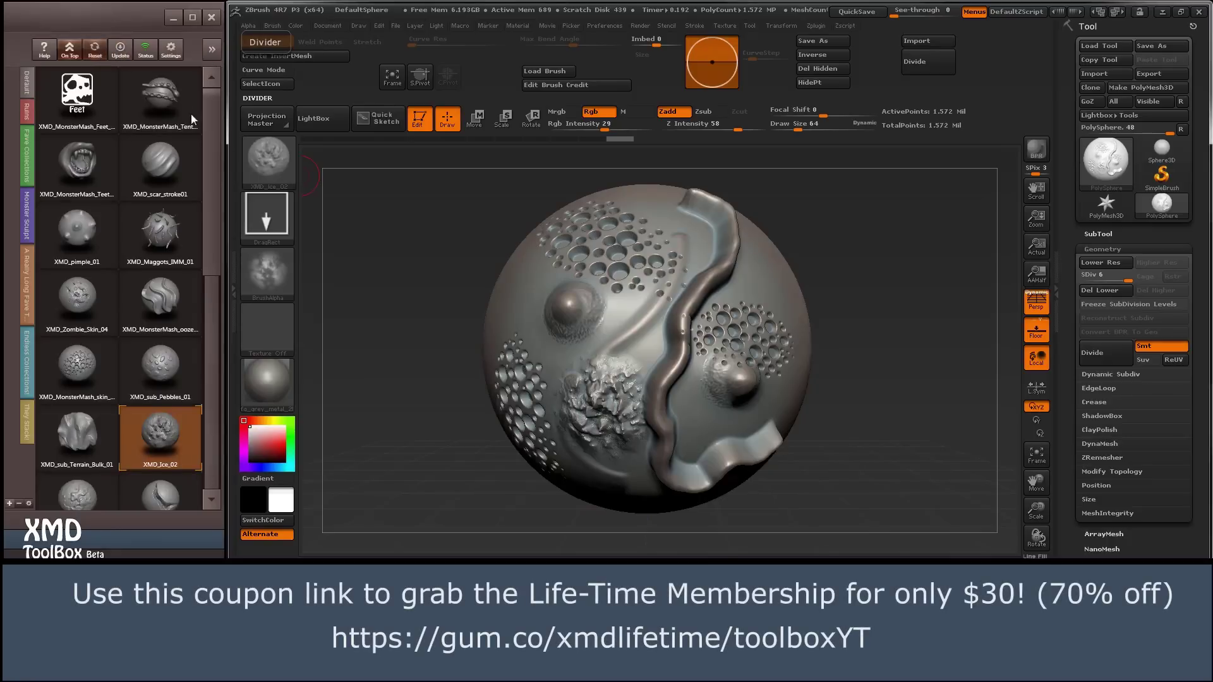
pyautogui.click(268, 161)
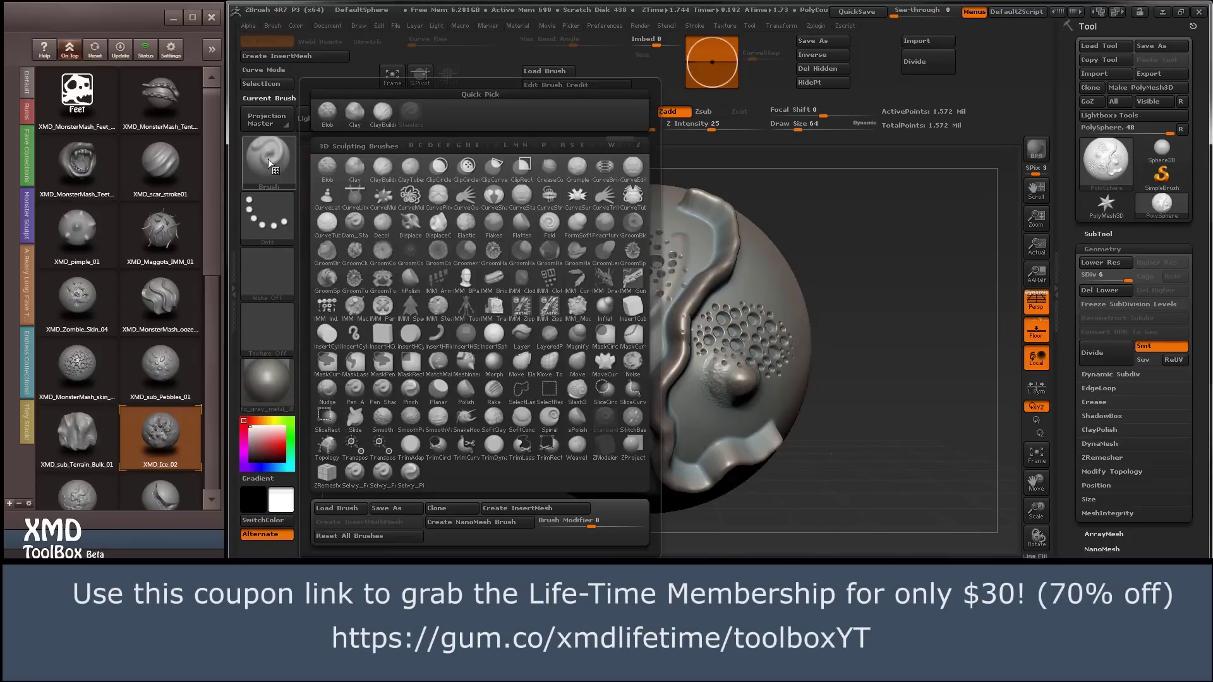